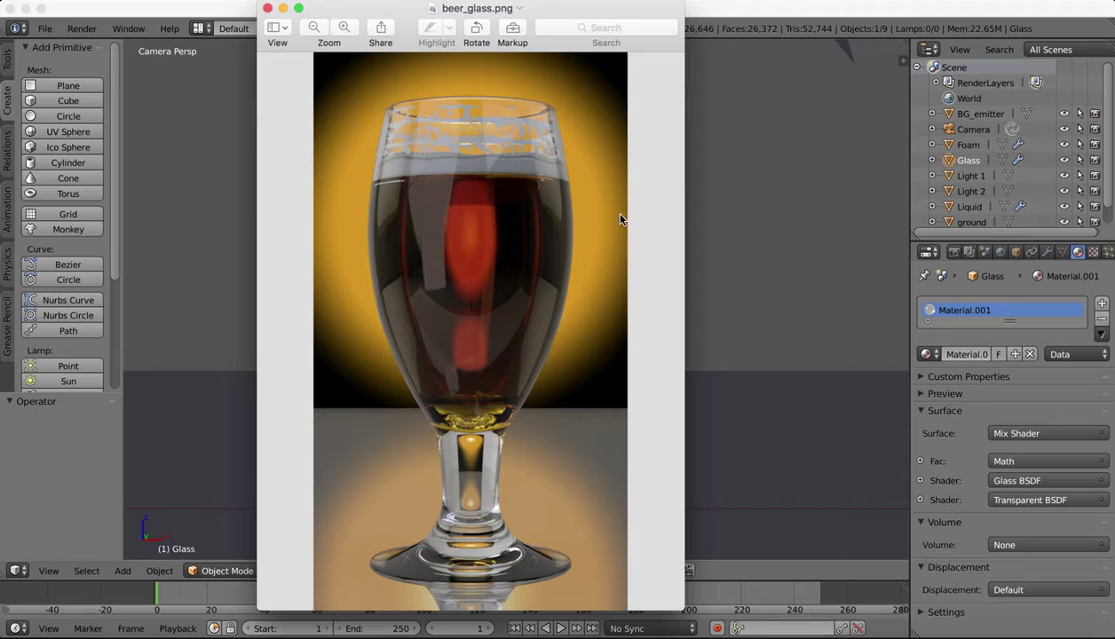
# Step: Switch the viewport to Rendered shading and scale the BG_emitter plane to 0.354
pyautogui.press('super+w')
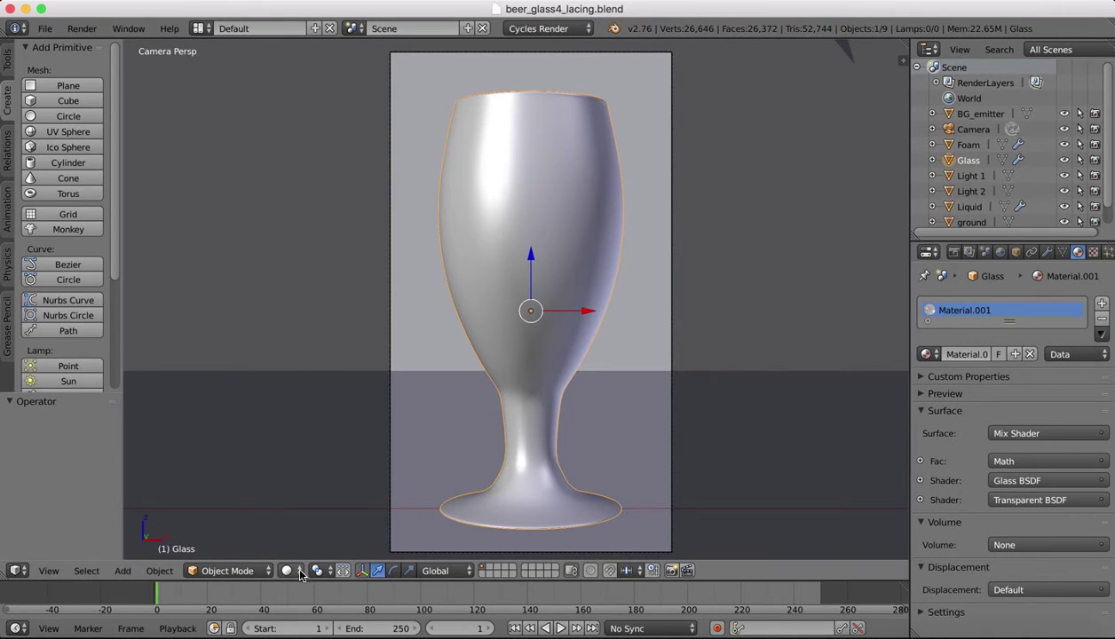
pyautogui.click(300, 575)
pyautogui.click(307, 464)
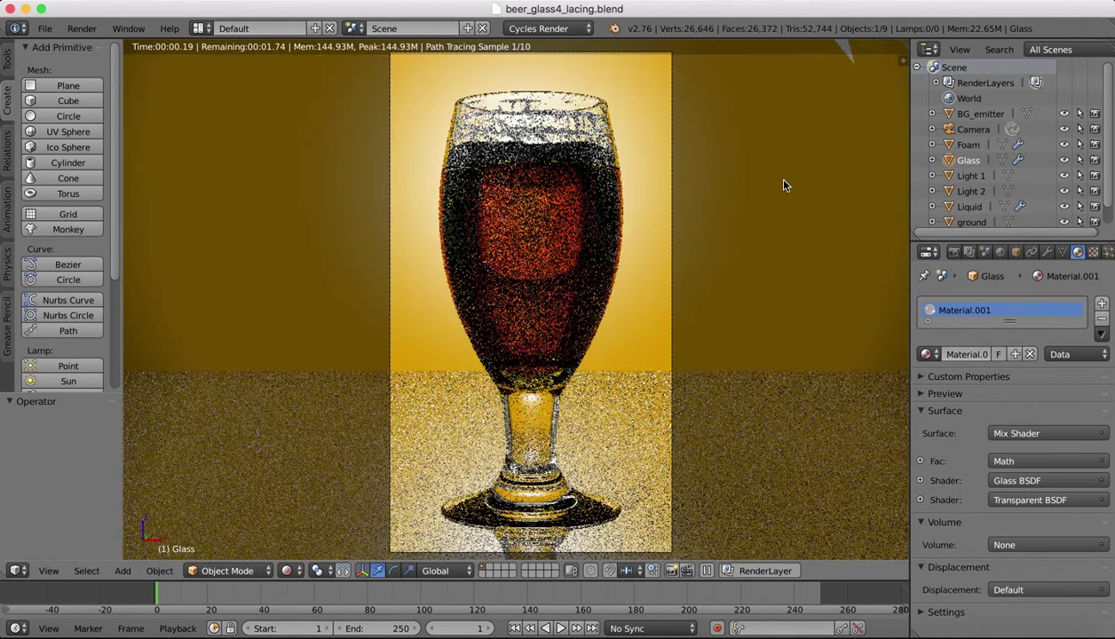
pyautogui.rightClick(783, 181)
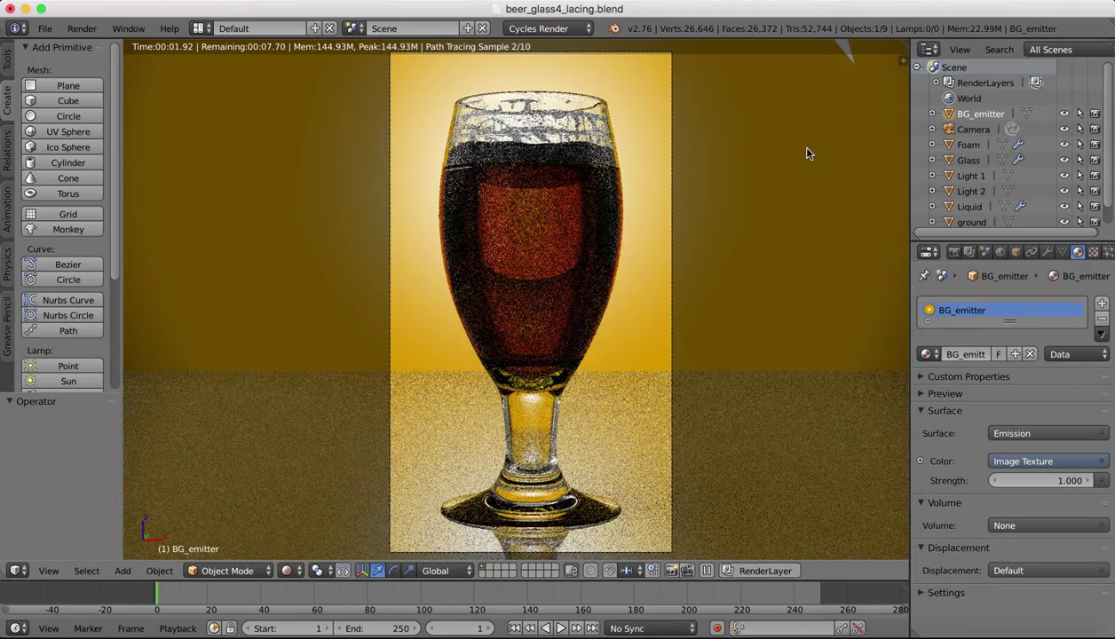
pyautogui.press('s')
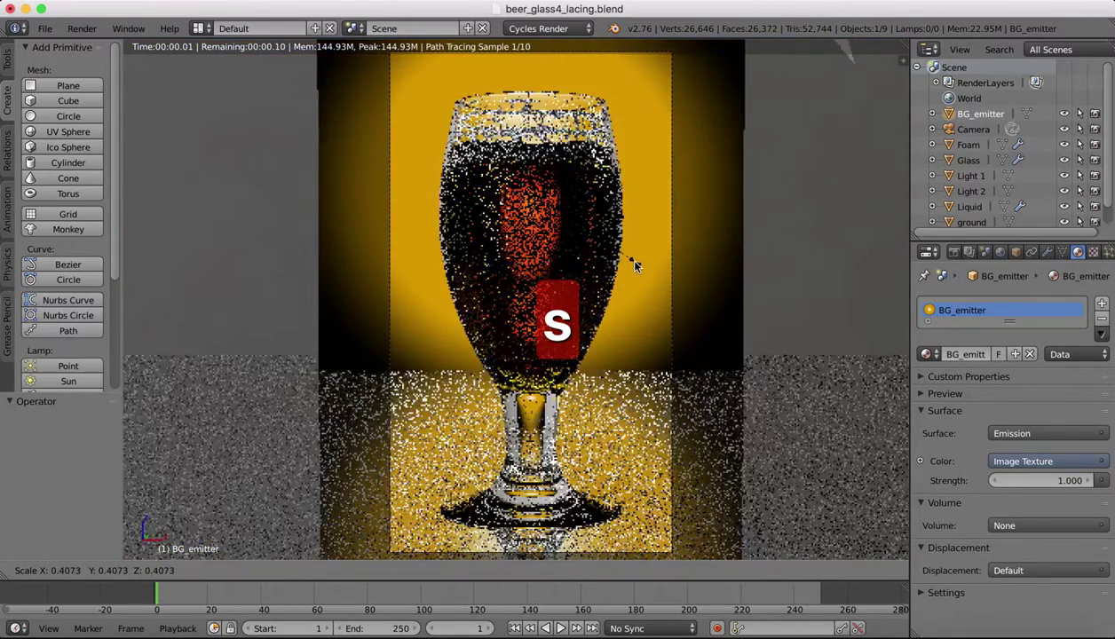
pyautogui.click(581, 290)
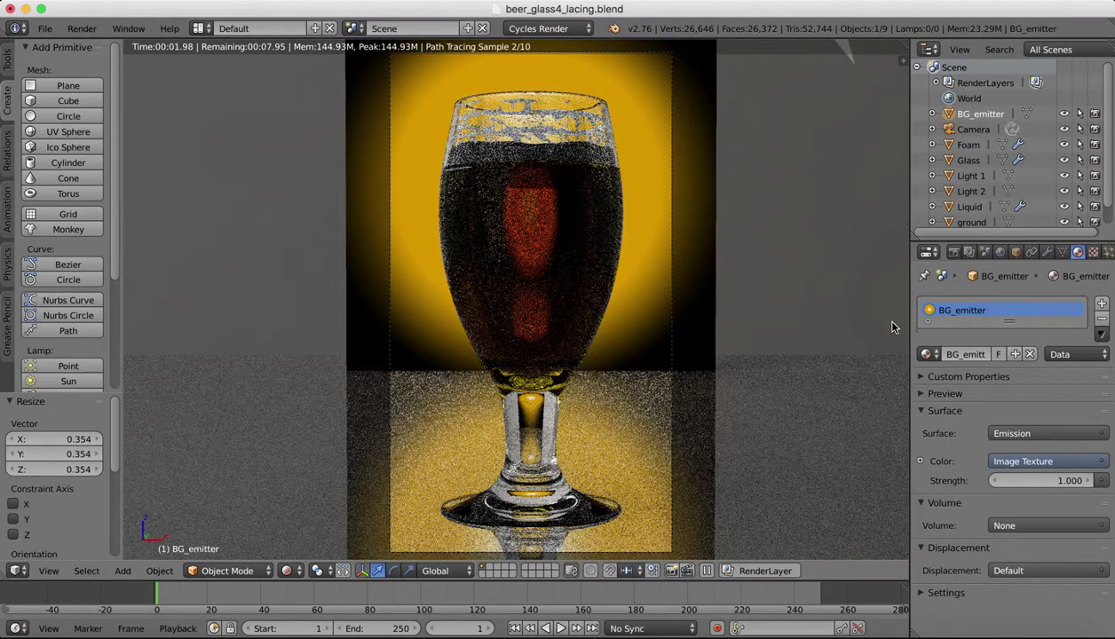
# Step: Return the viewport to Solid shading
pyautogui.click(199, 570)
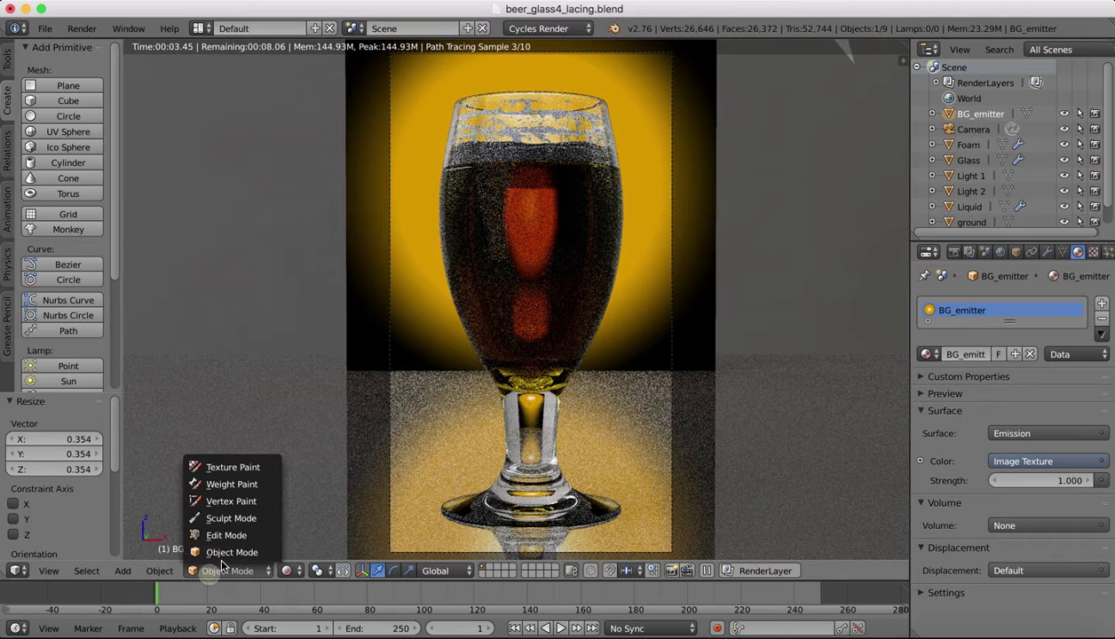
pyautogui.click(226, 561)
pyautogui.click(286, 570)
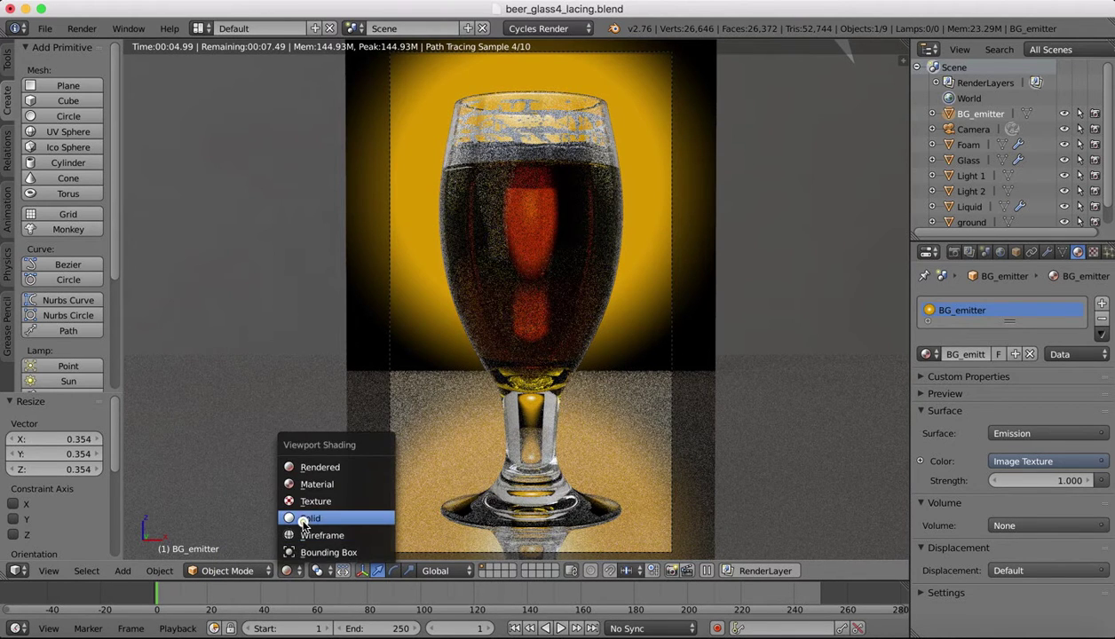
pyautogui.click(300, 516)
pyautogui.scroll(-10, 535, 240)
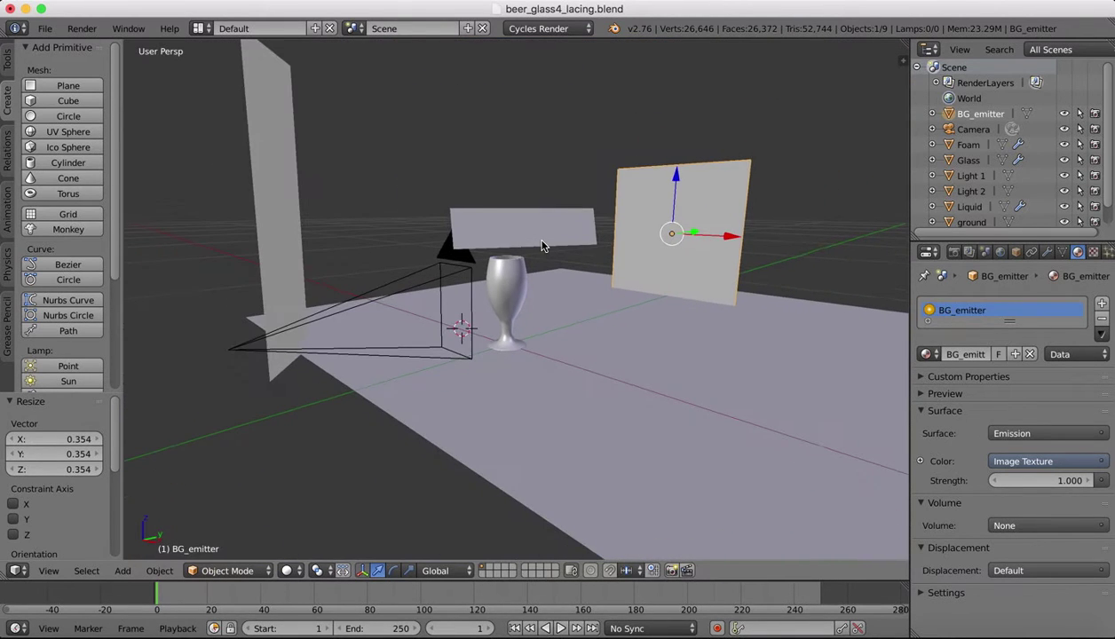
# Step: Nudge the camera slightly along its Y axis and look through it
pyautogui.rightClick(230, 351)
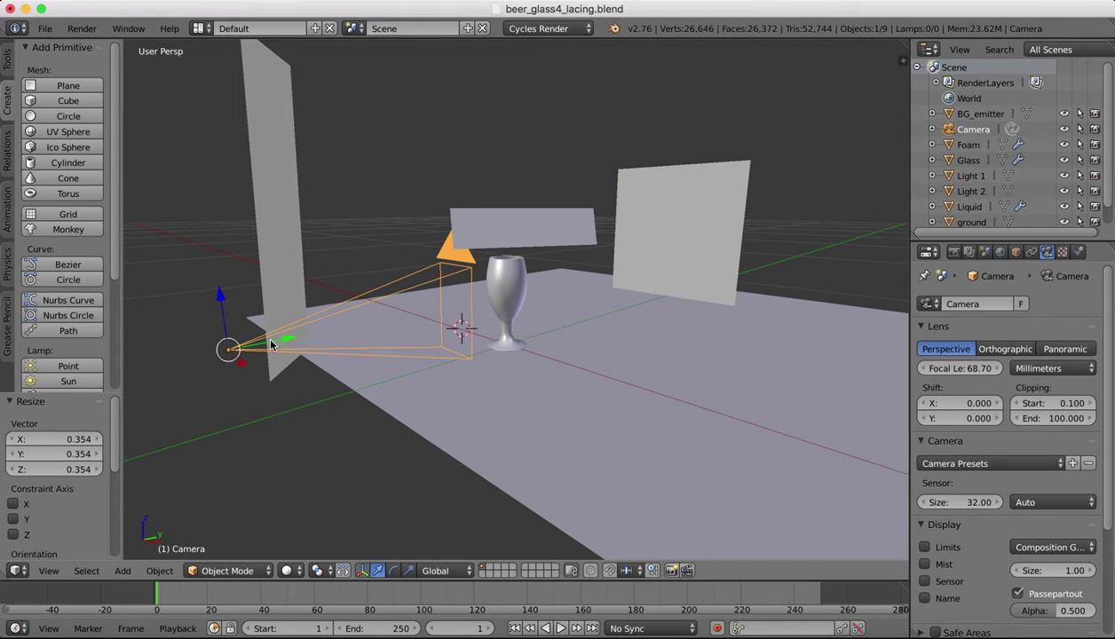
pyautogui.moveTo(286, 340); pyautogui.dragTo(237, 349)
pyautogui.click(49, 571)
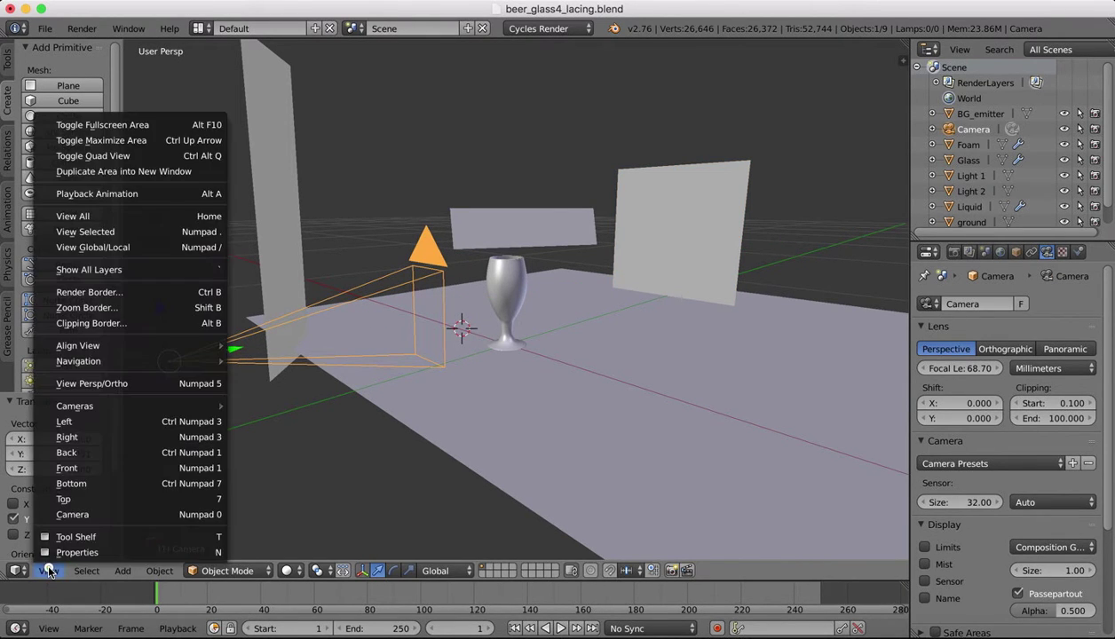
pyautogui.click(71, 514)
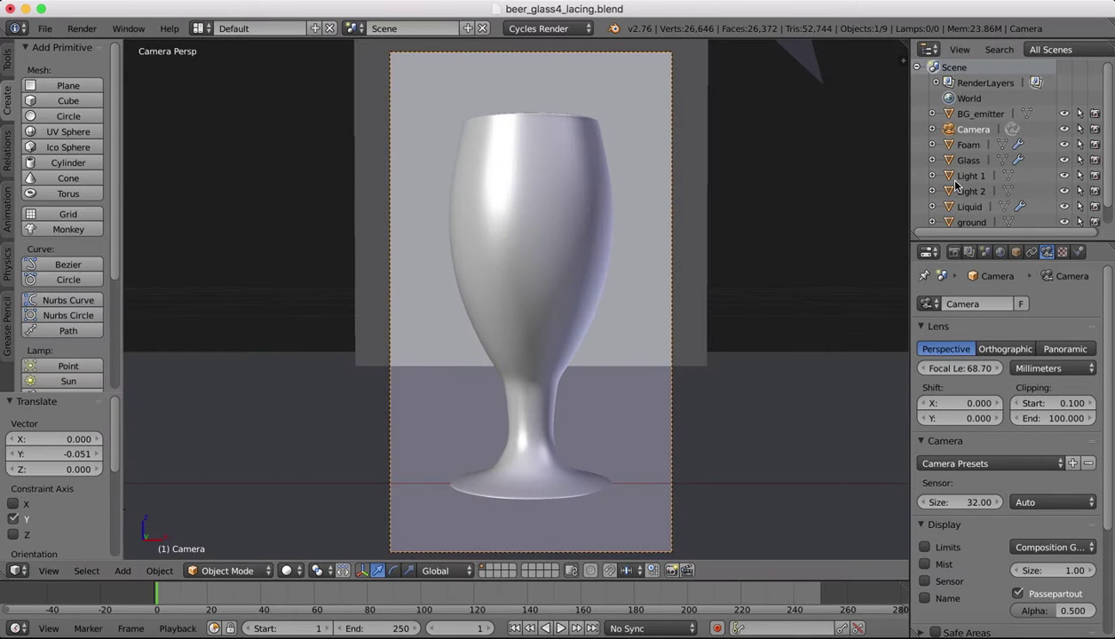
# Step: From a free perspective, move the camera along Y again, then return to camera view
pyautogui.scroll(-3, 497, 298)
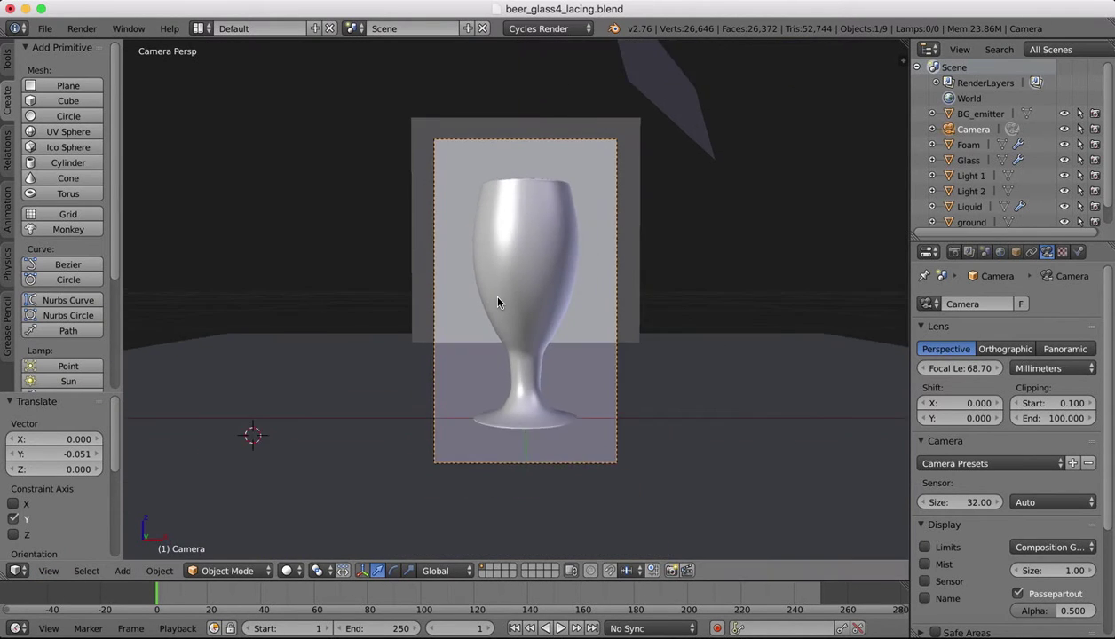
pyautogui.press('KP_0')
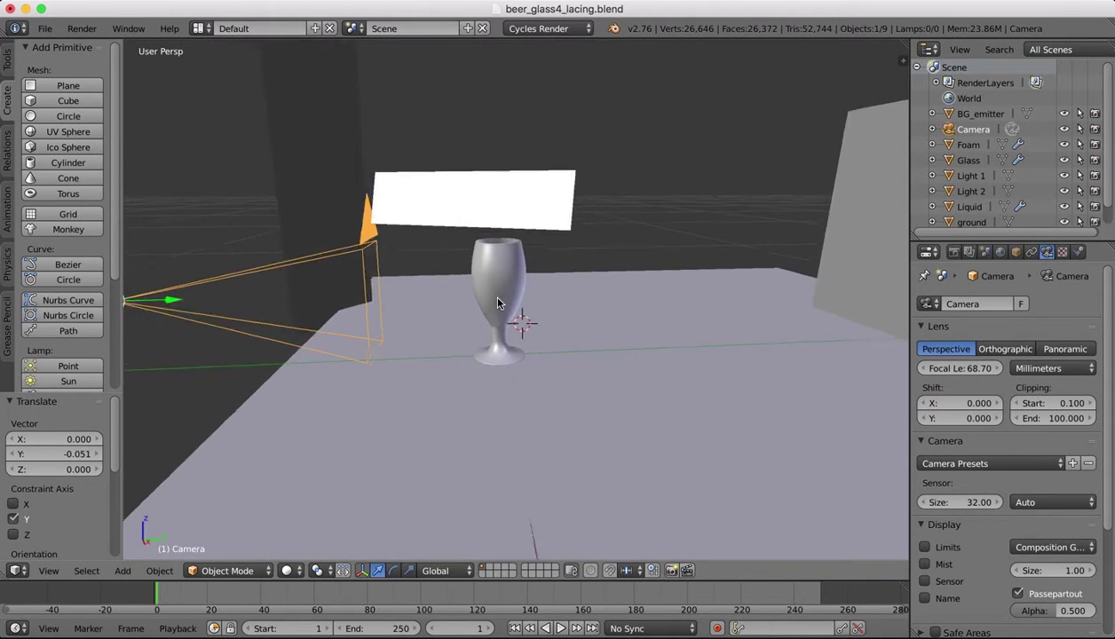
pyautogui.hscroll(-10, 497, 303)
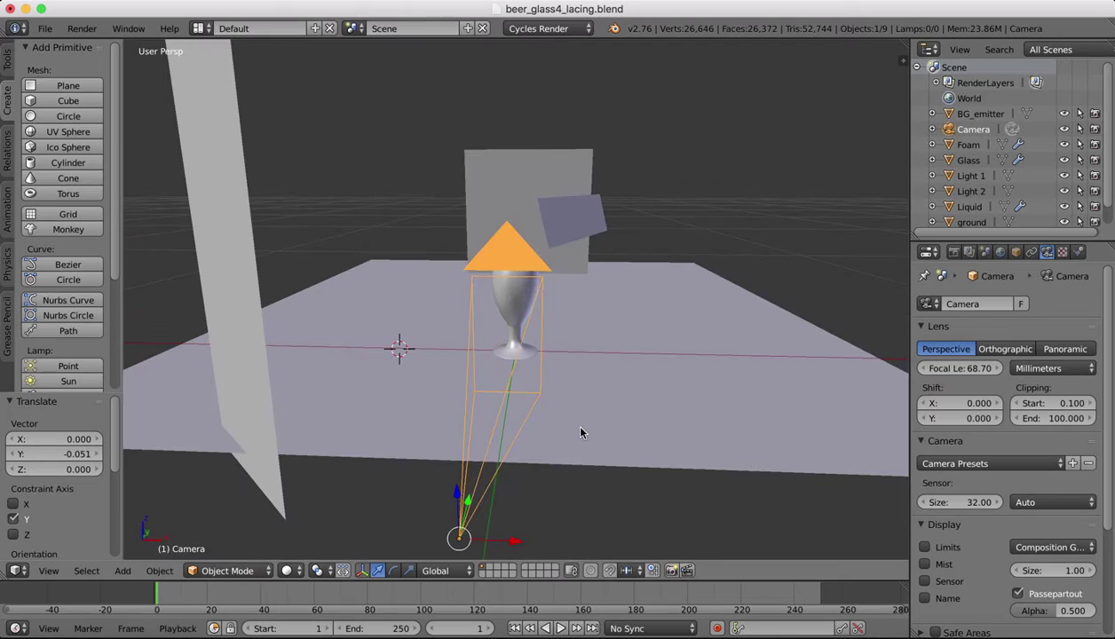
pyautogui.moveTo(471, 503); pyautogui.dragTo(468, 531)
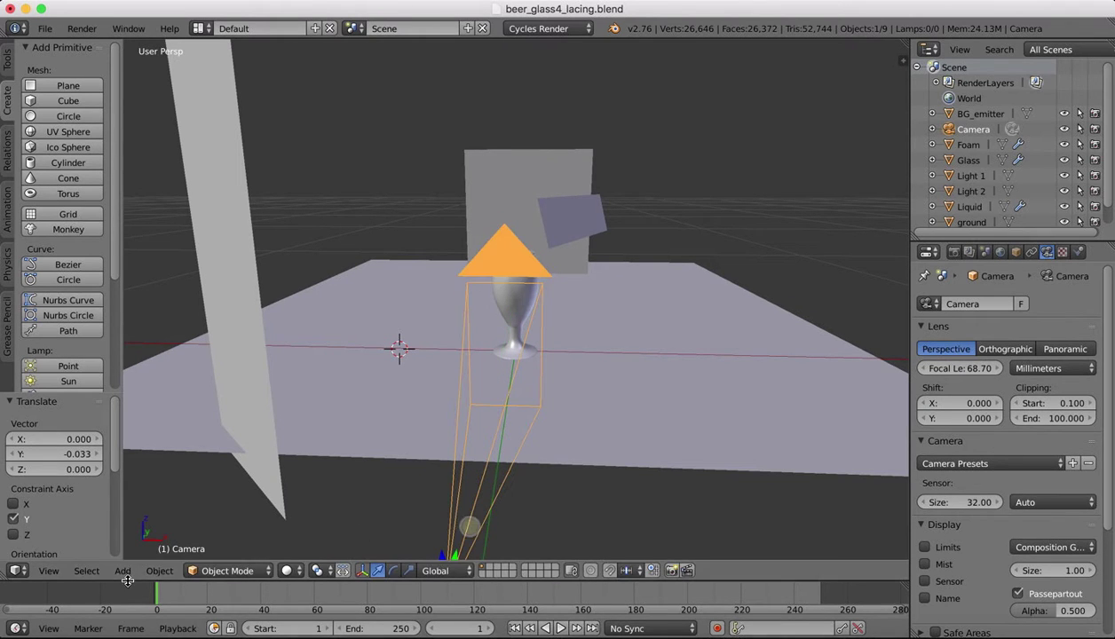
pyautogui.click(51, 570)
pyautogui.click(71, 514)
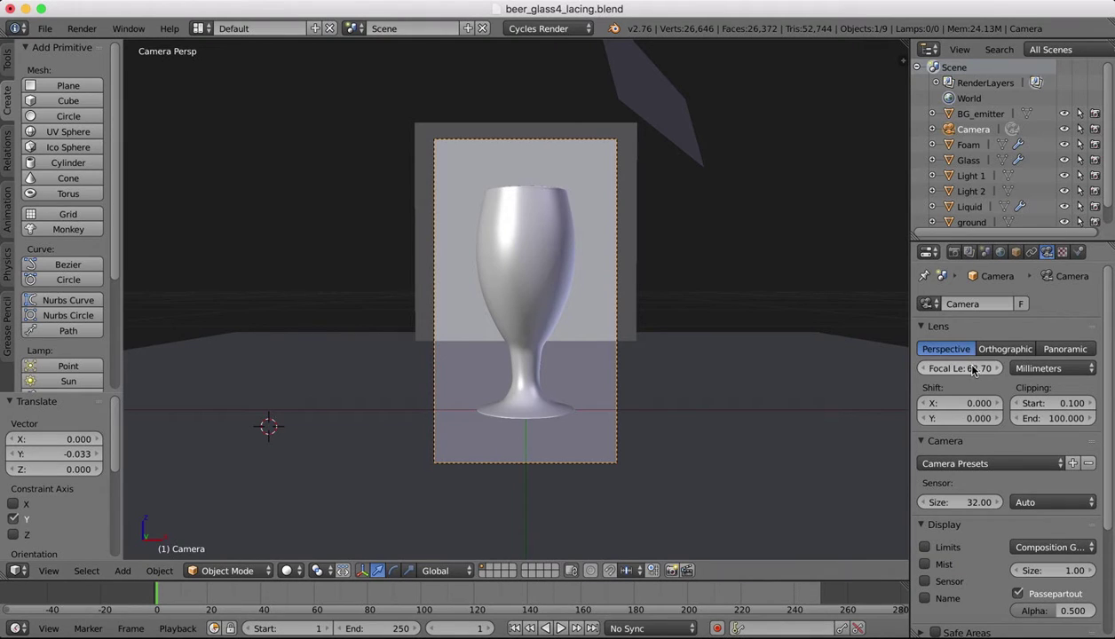
# Step: Raise the camera focal length to 74.92 and nudge the camera along global Y
pyautogui.moveTo(953, 367); pyautogui.dragTo(980, 368)
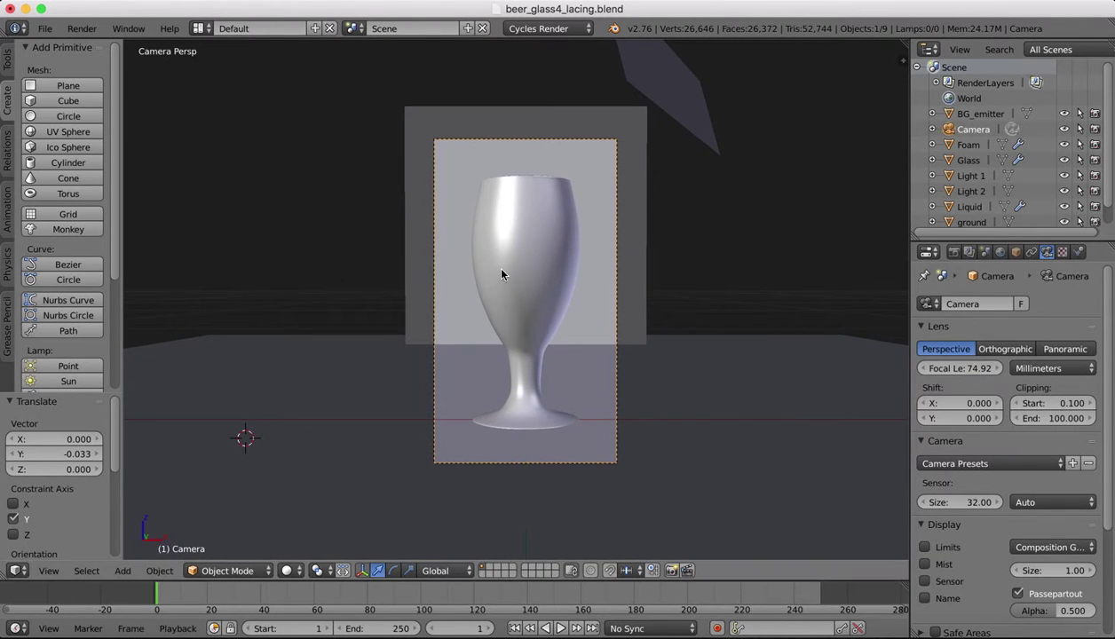
pyautogui.press('g')
pyautogui.press('y')
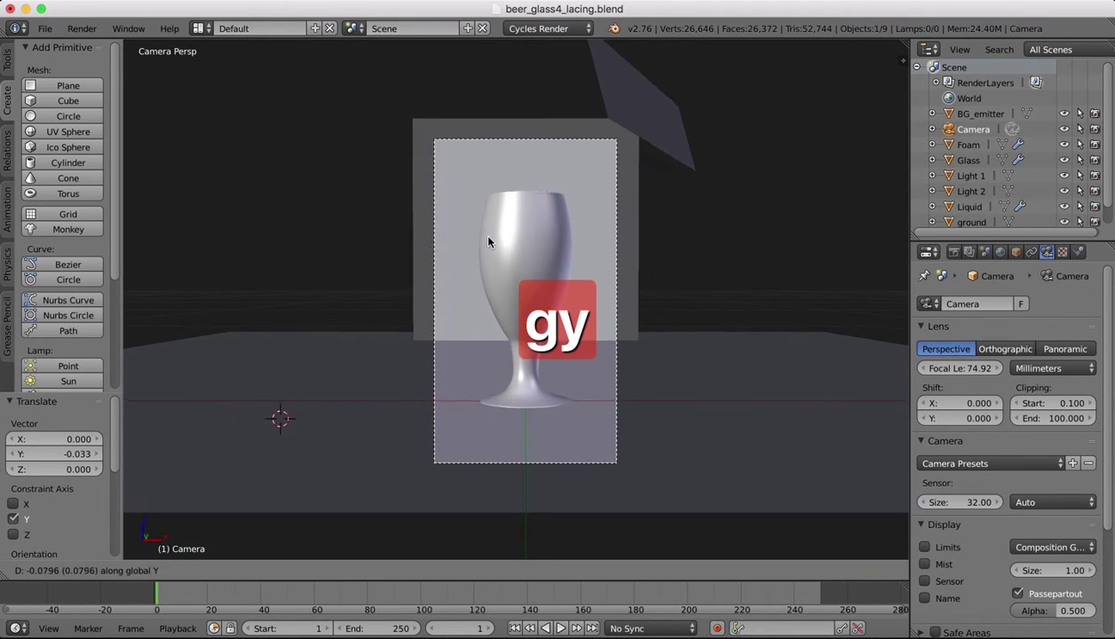
pyautogui.click(488, 244)
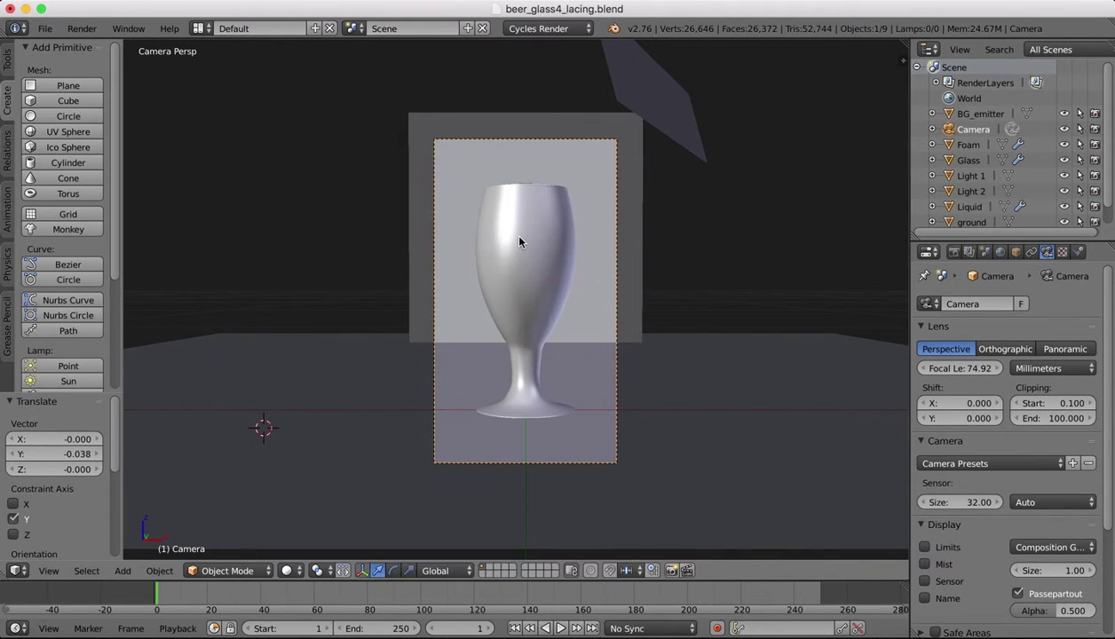
# Step: Shift the camera −0.006 along Z and preview it in Rendered shading
pyautogui.press('g')
pyautogui.press('z')
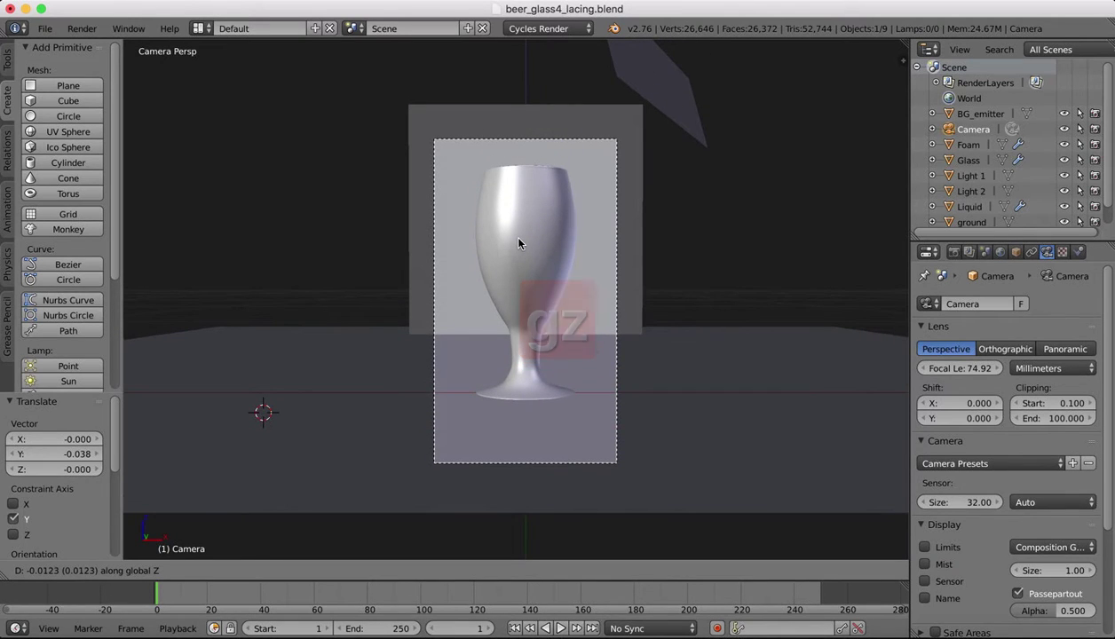
pyautogui.click(519, 240)
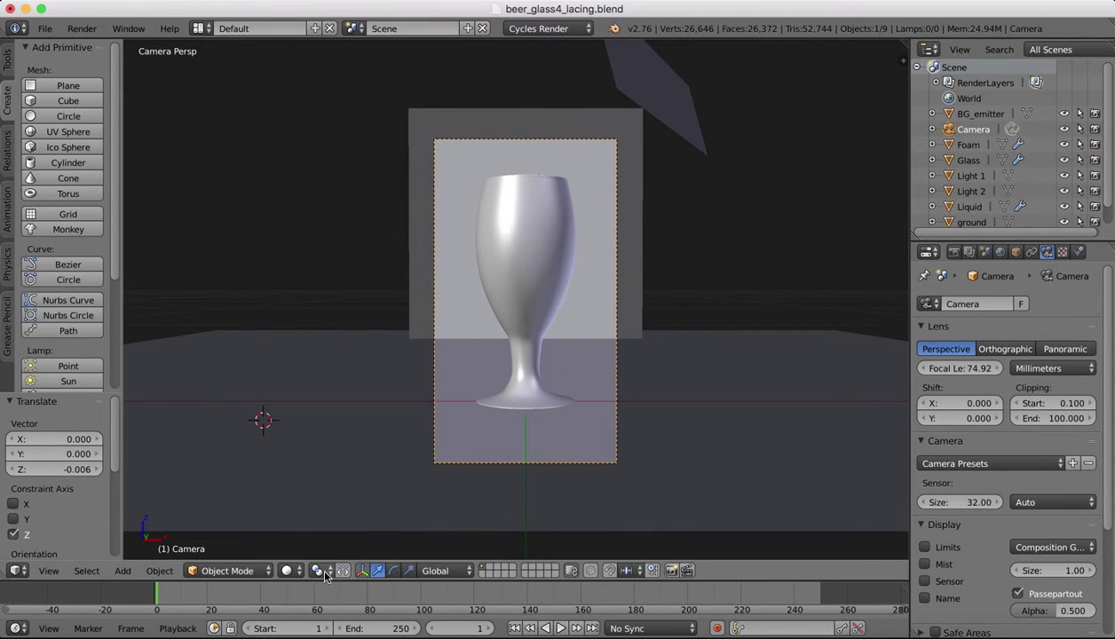
pyautogui.click(288, 570)
pyautogui.click(306, 467)
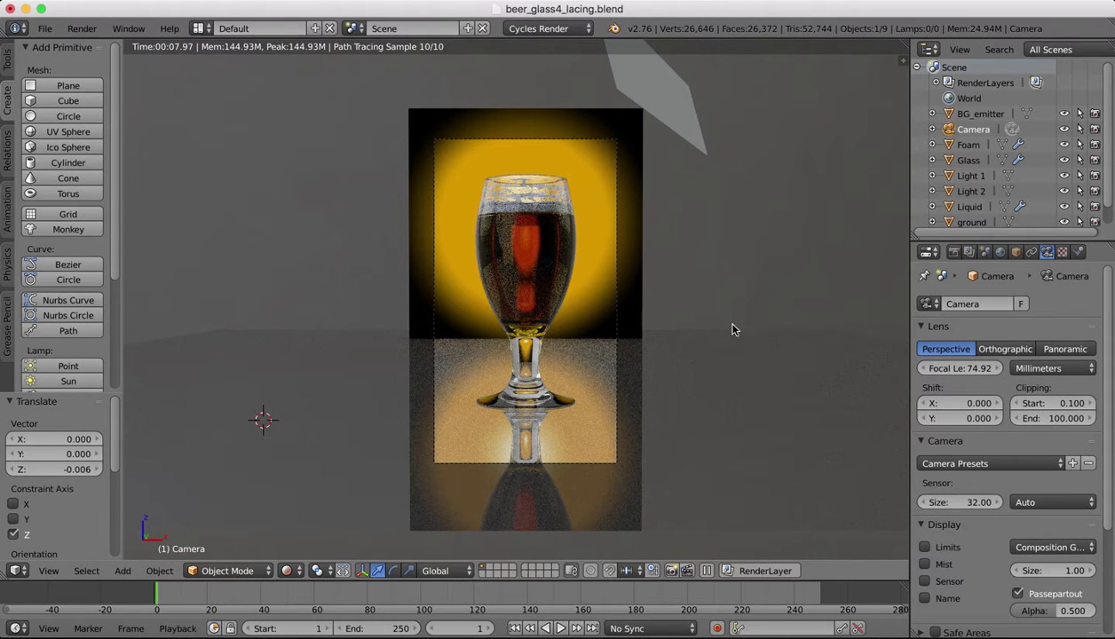
# Step: Split the viewport and make the right area a Node Editor with its side panel hidden
pyautogui.moveTo(903, 45); pyautogui.dragTo(566, 177)
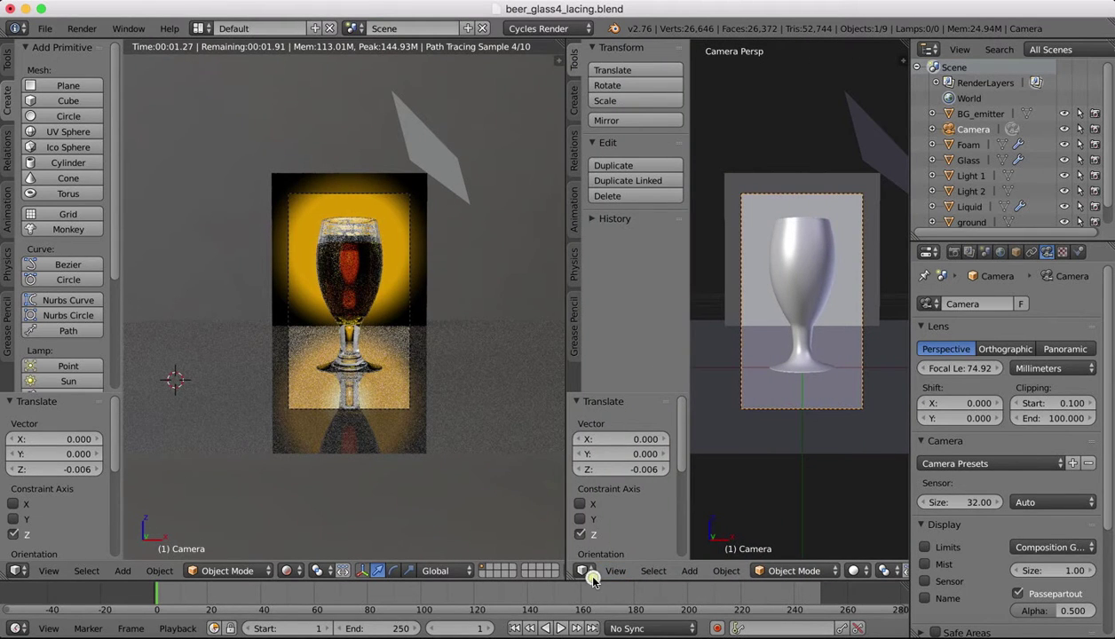
pyautogui.click(583, 571)
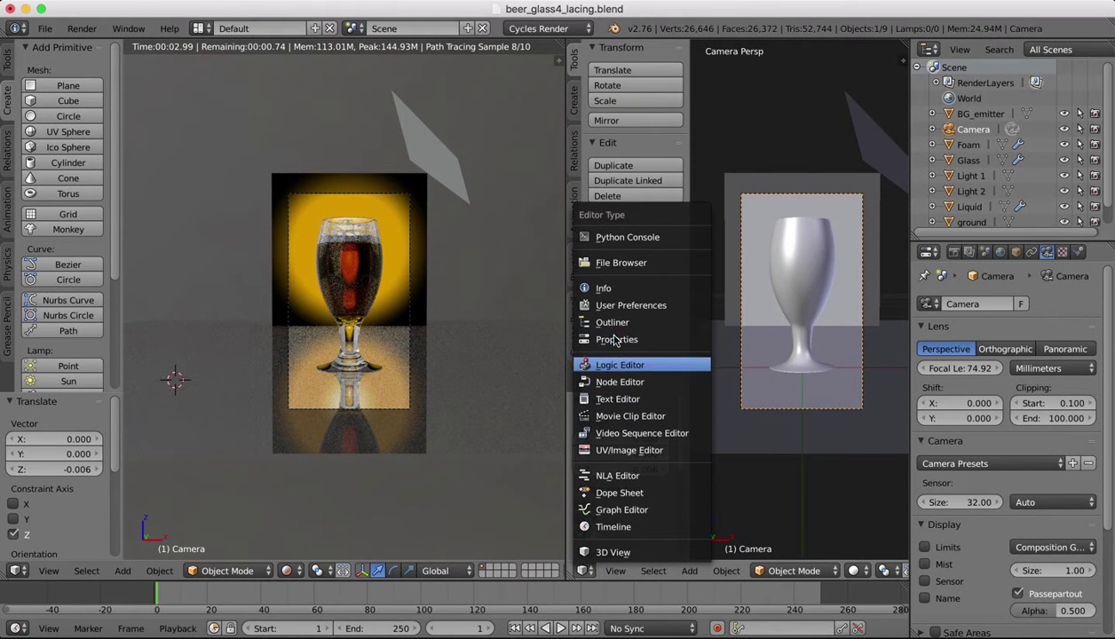
pyautogui.click(612, 381)
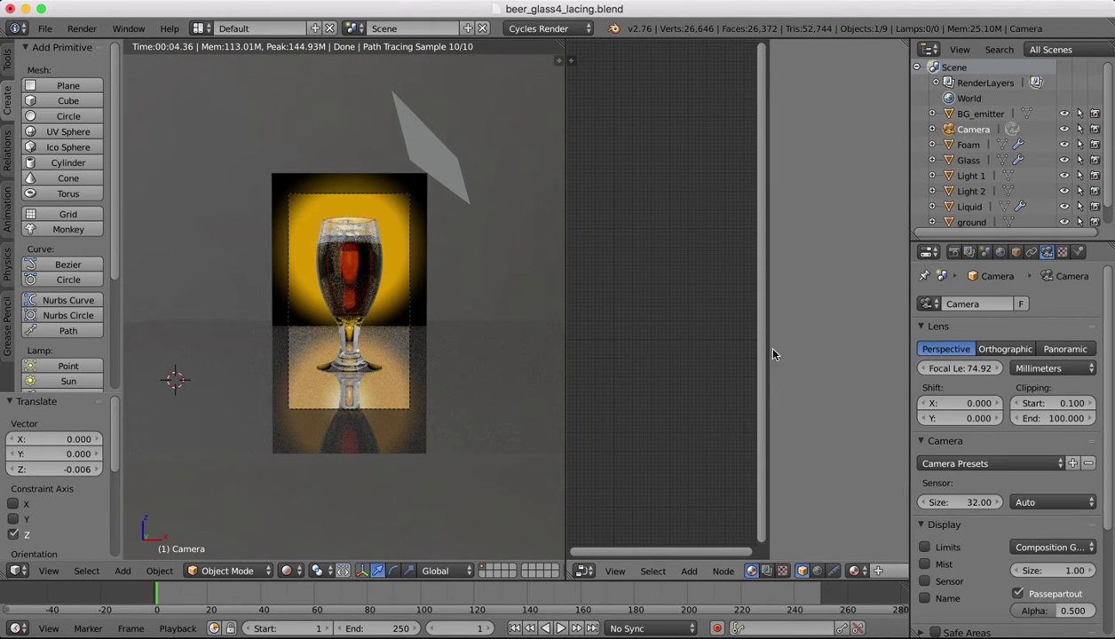
pyautogui.moveTo(769, 350); pyautogui.dragTo(960, 329)
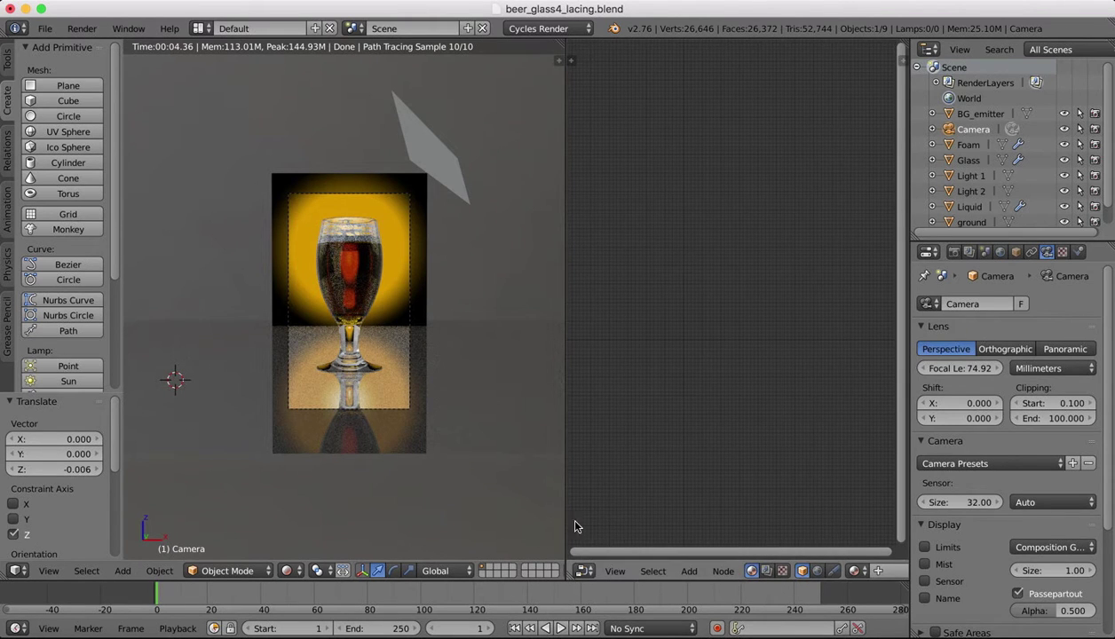
pyautogui.scroll(-1, 974, 180)
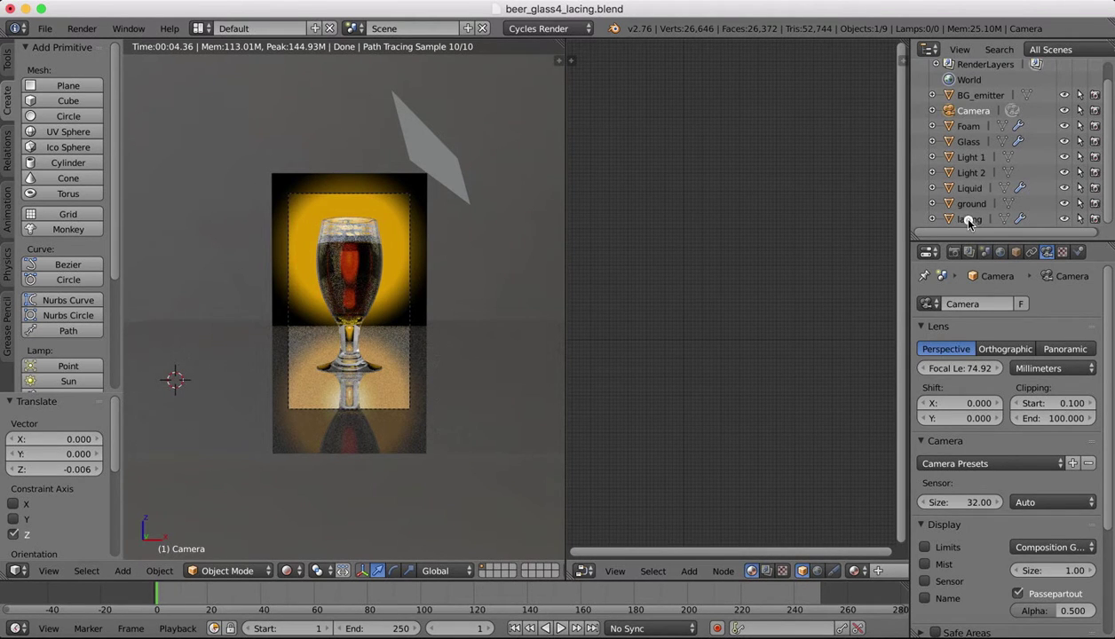
# Step: Show the lacing material nodes, return the preview to camera view, and move Material Output right
pyautogui.click(969, 220)
pyautogui.scroll(4, 697, 259)
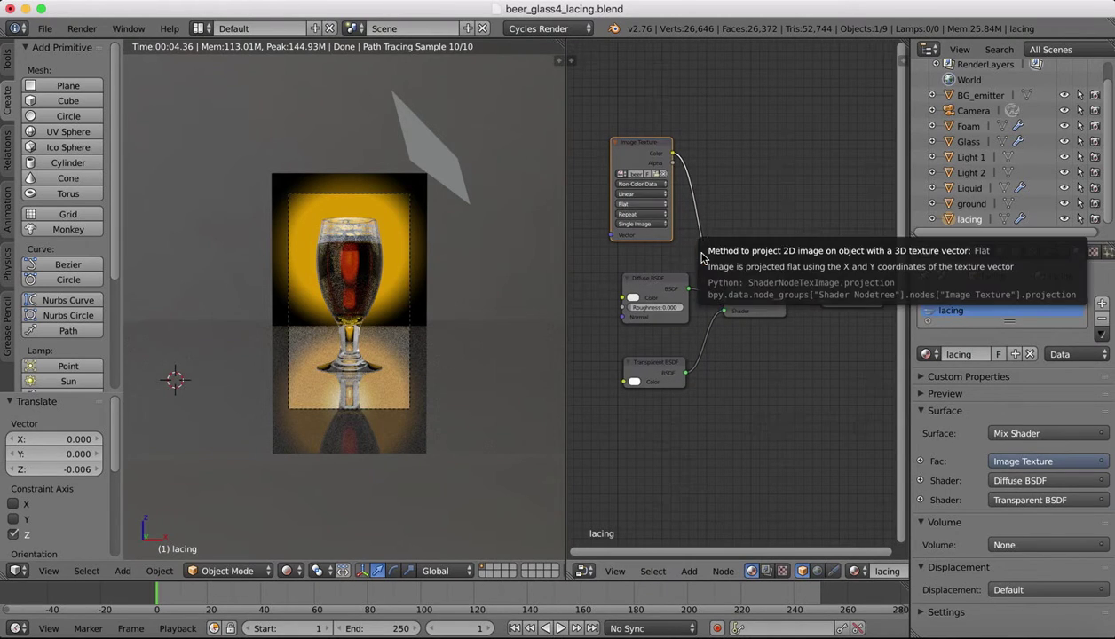
pyautogui.moveTo(906, 187); pyautogui.dragTo(1002, 187)
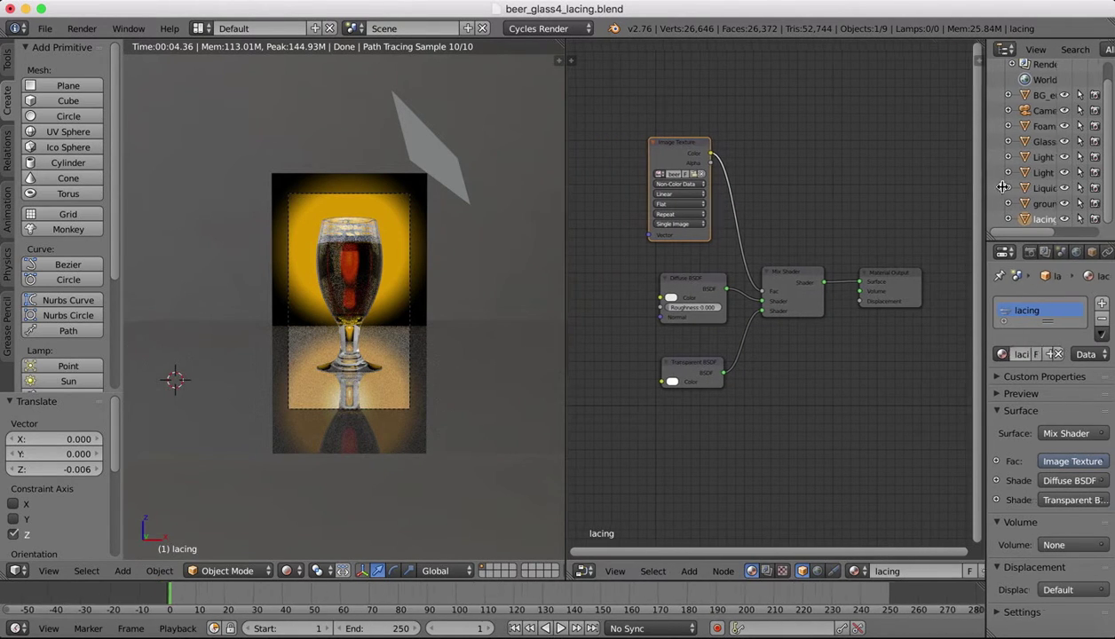
pyautogui.press('KP_0')
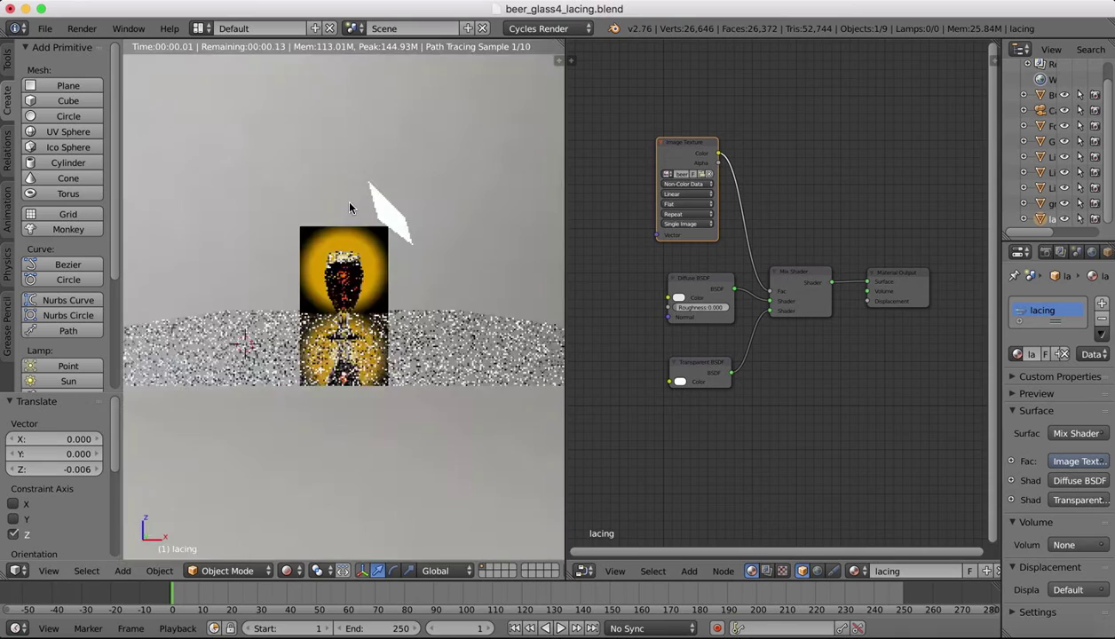
pyautogui.click(49, 571)
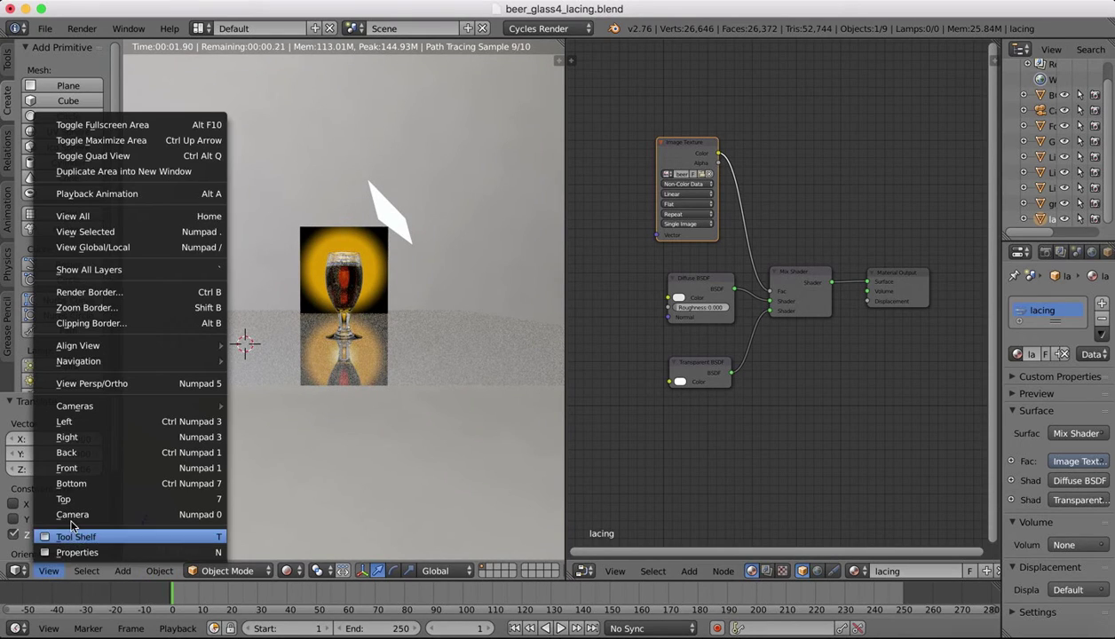
pyautogui.click(72, 515)
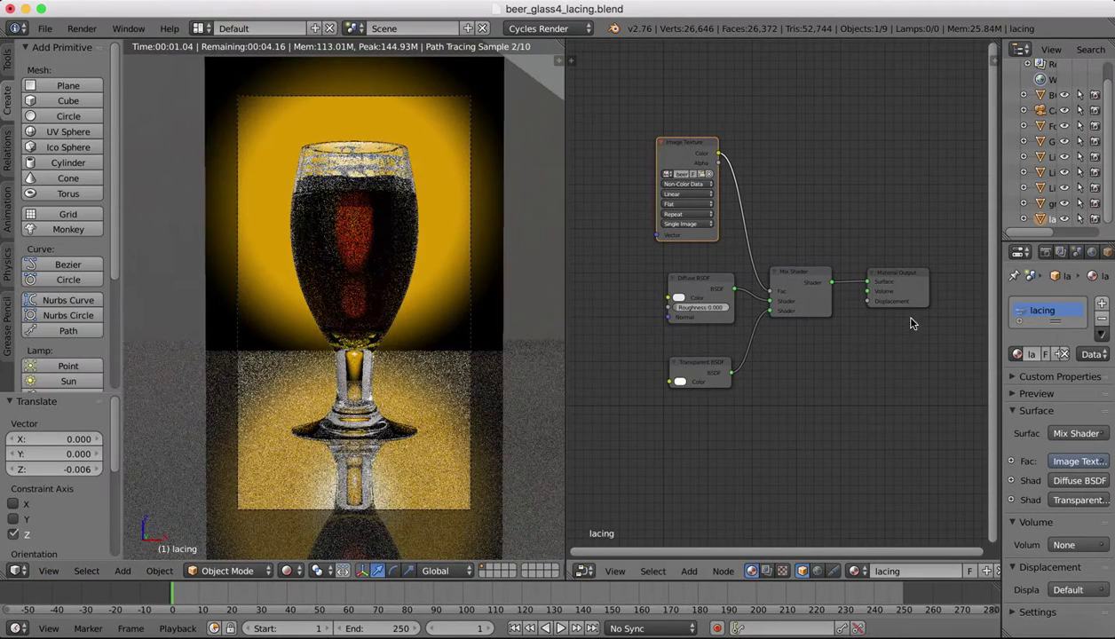
pyautogui.moveTo(902, 281); pyautogui.dragTo(935, 282)
# Step: Add a Transparent BSDF node via search 'tran' and place it beside the mix
pyautogui.click(689, 570)
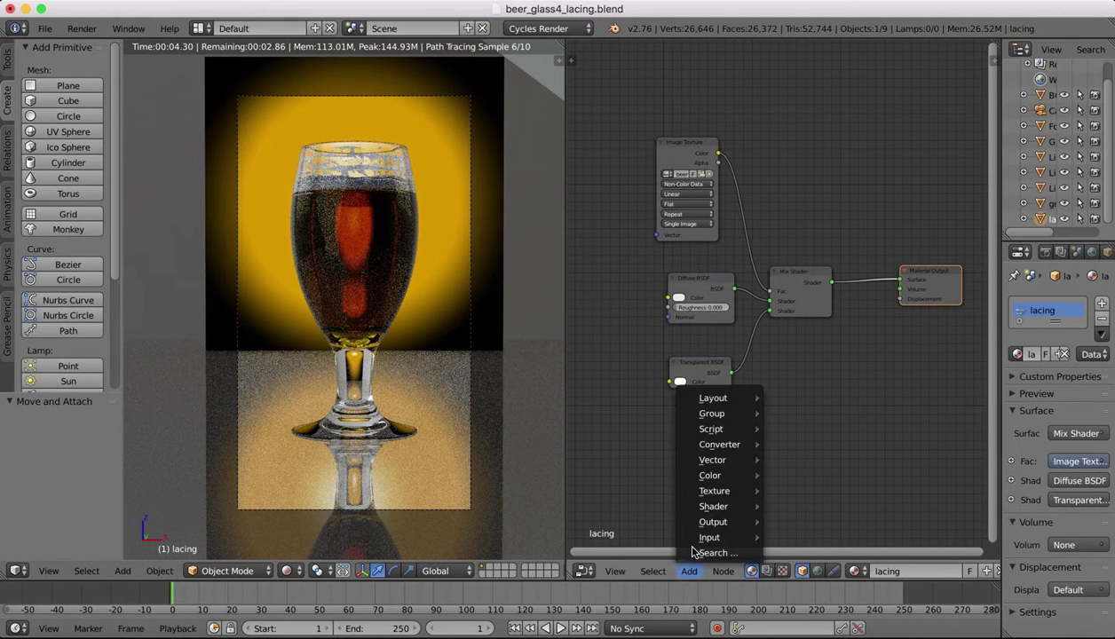
pyautogui.moveTo(723, 509)
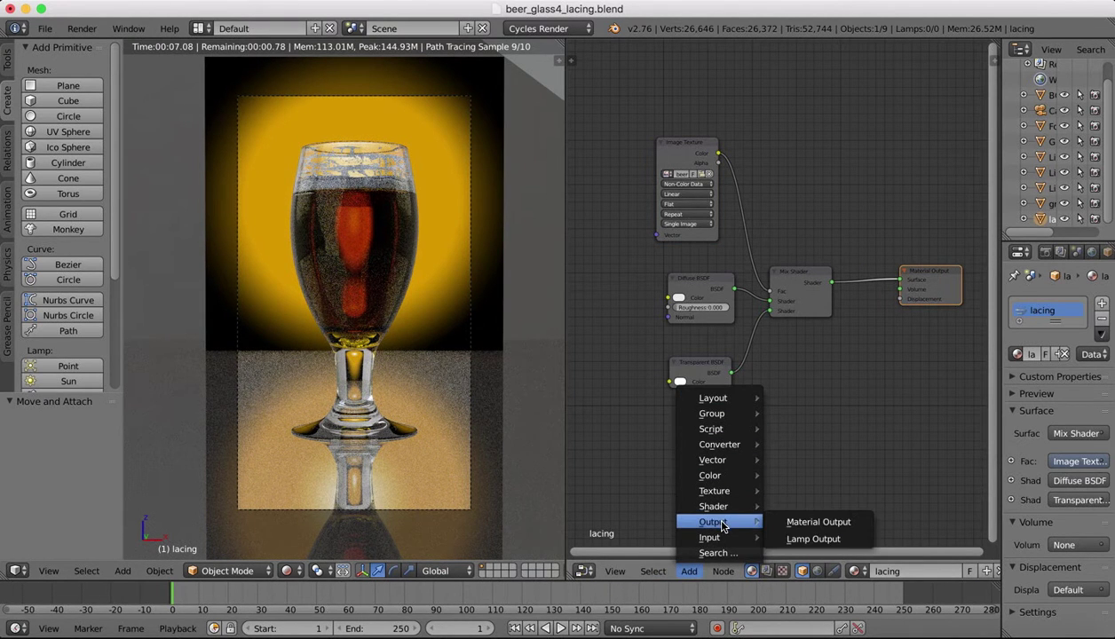
pyautogui.click(712, 553)
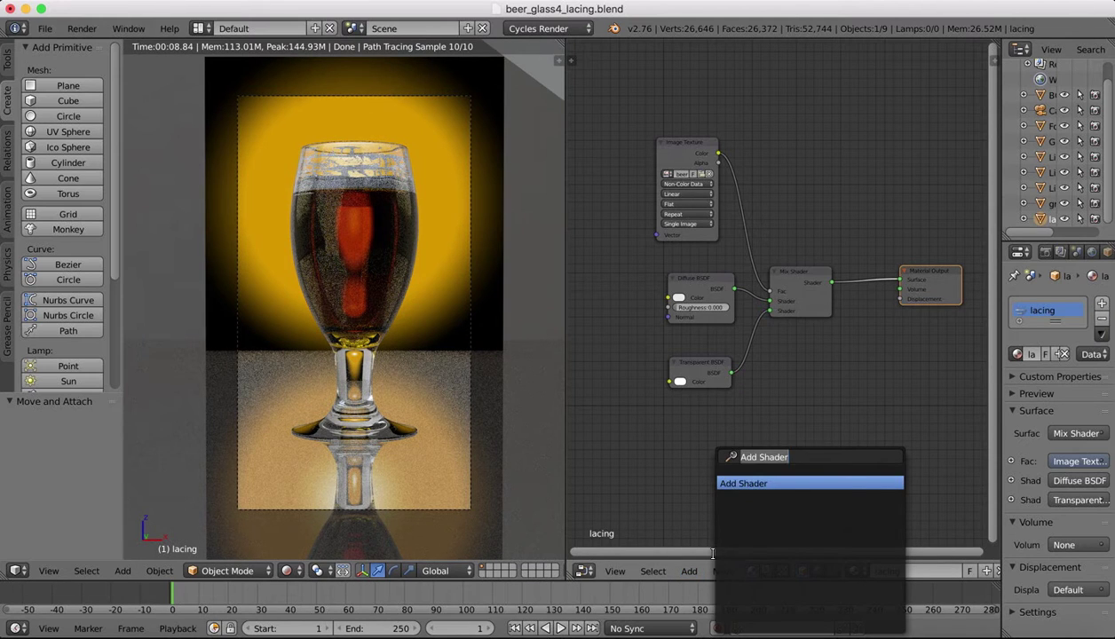
pyautogui.write('tran')
pyautogui.click(767, 483)
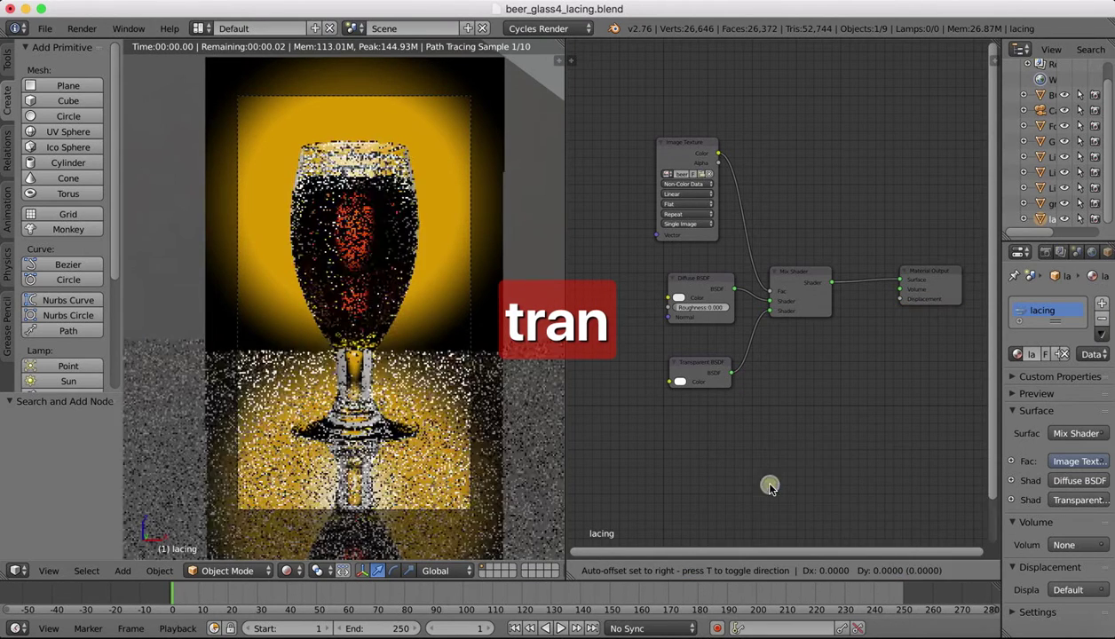
pyautogui.click(955, 173)
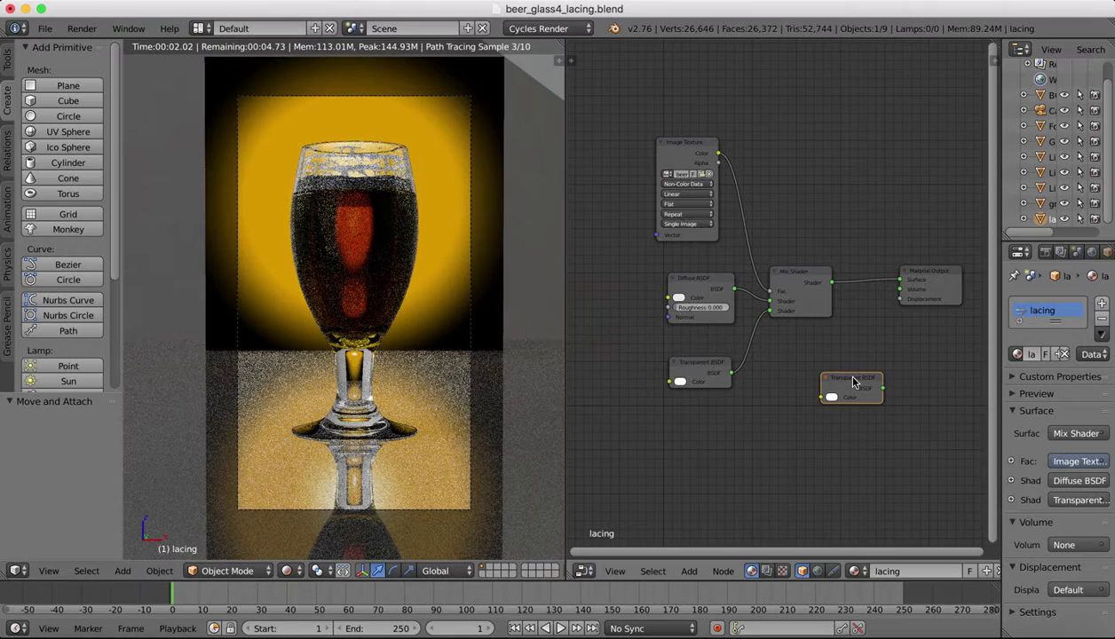
pyautogui.moveTo(850, 382); pyautogui.dragTo(813, 344)
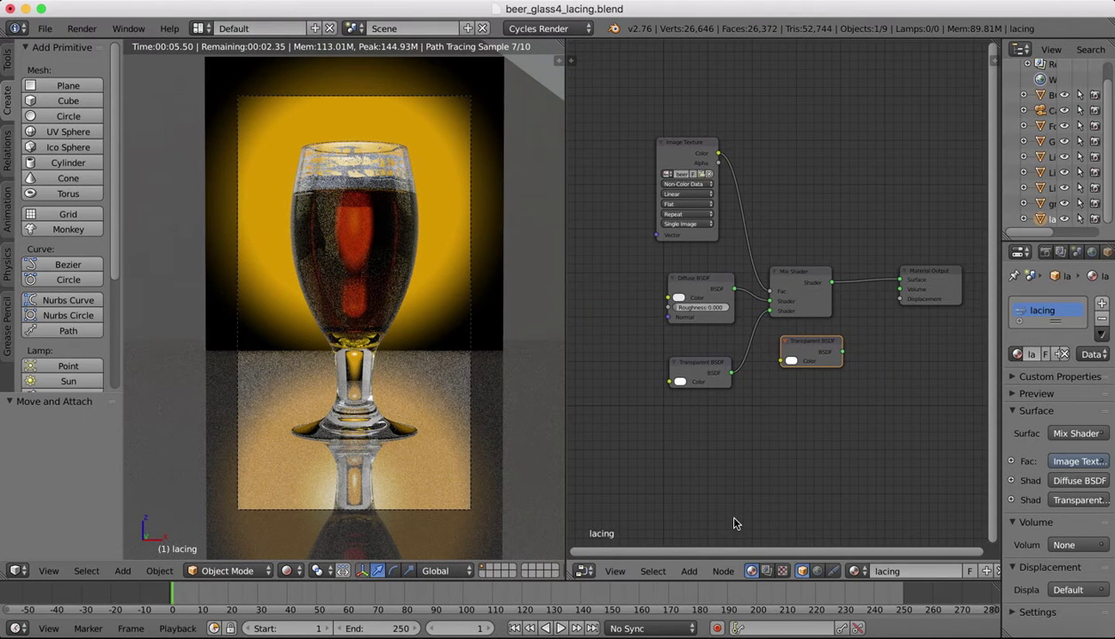
# Step: Add a Mix Shader via search 'mix' and insert it before Material Output
pyautogui.click(689, 571)
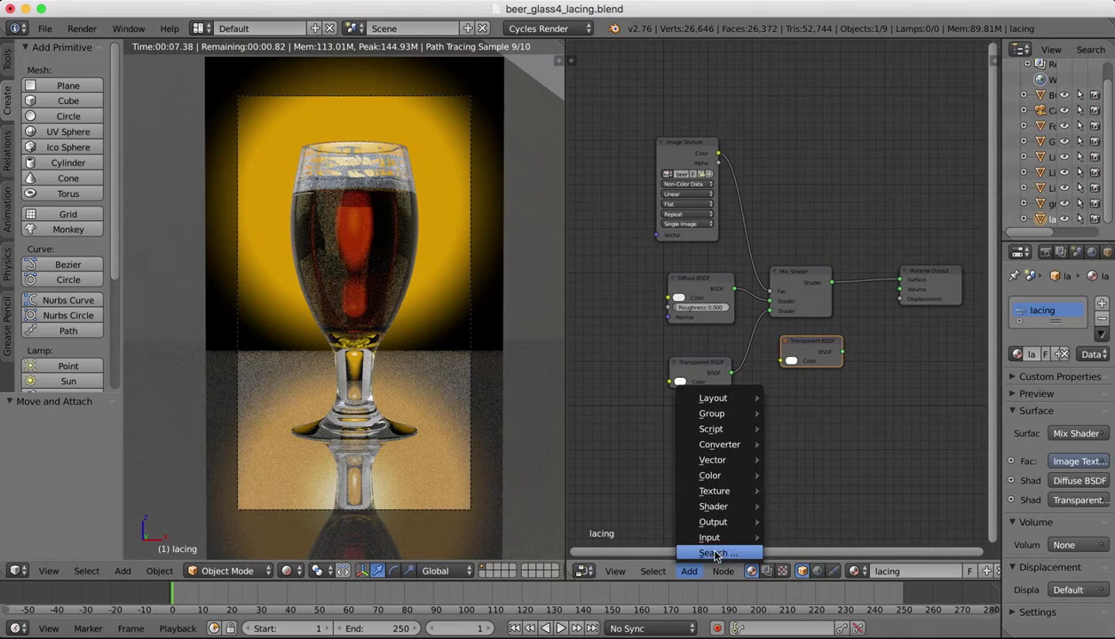
pyautogui.click(713, 553)
pyautogui.write('mix')
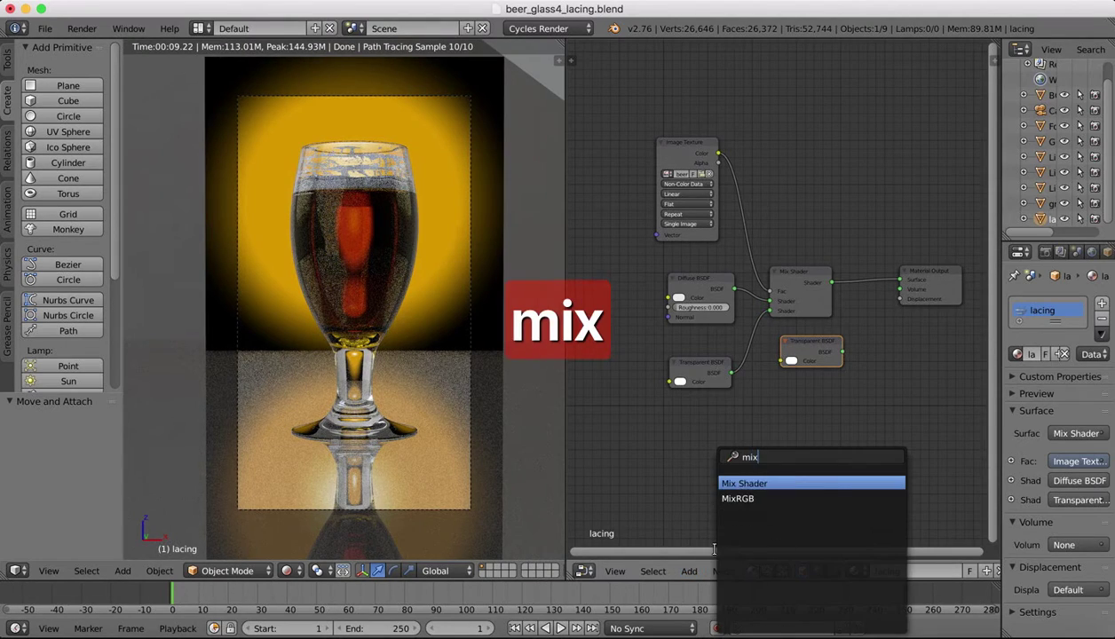
pyautogui.press('Return')
pyautogui.click(926, 59)
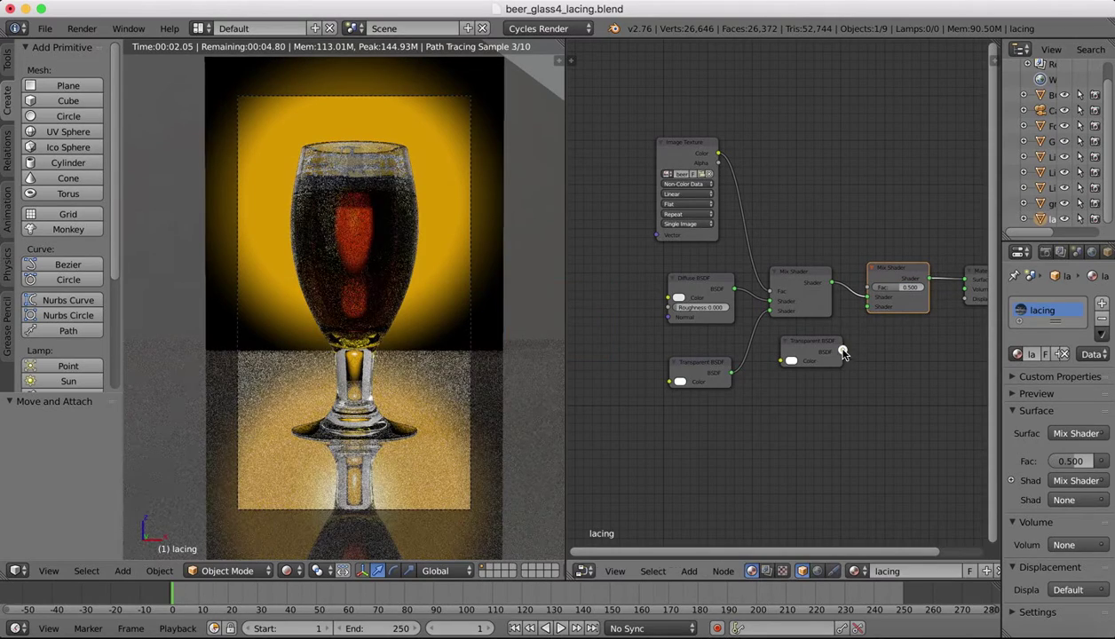
# Step: Feed Transparent BSDF into the new Mix Shader at Fac 0.609, then merge the node editor away
pyautogui.moveTo(843, 352); pyautogui.dragTo(867, 305)
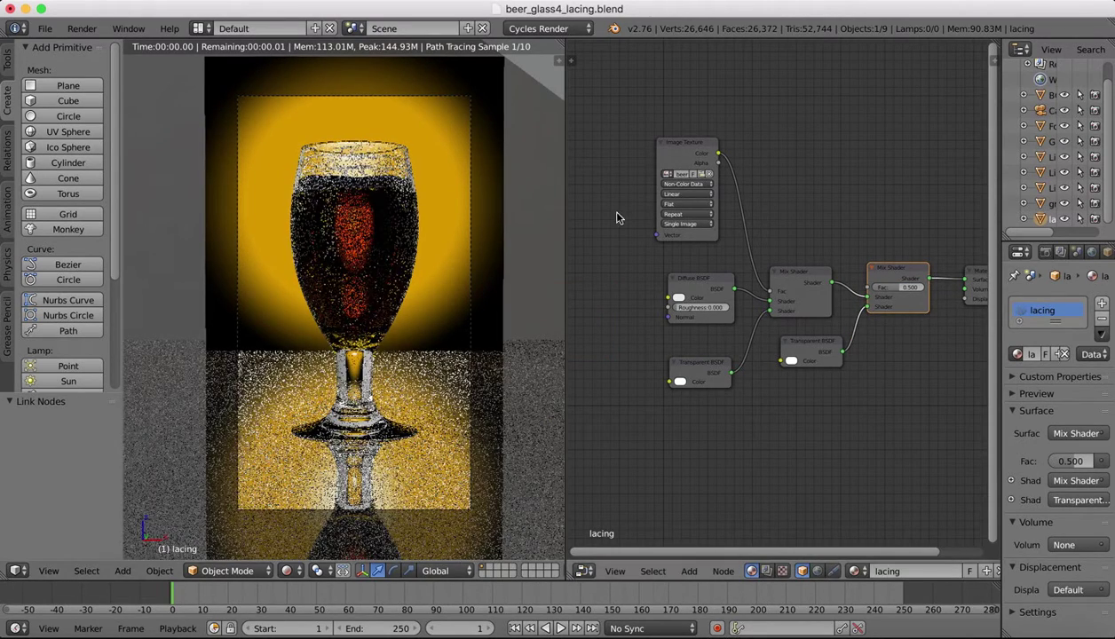
pyautogui.moveTo(891, 287); pyautogui.dragTo(900, 293)
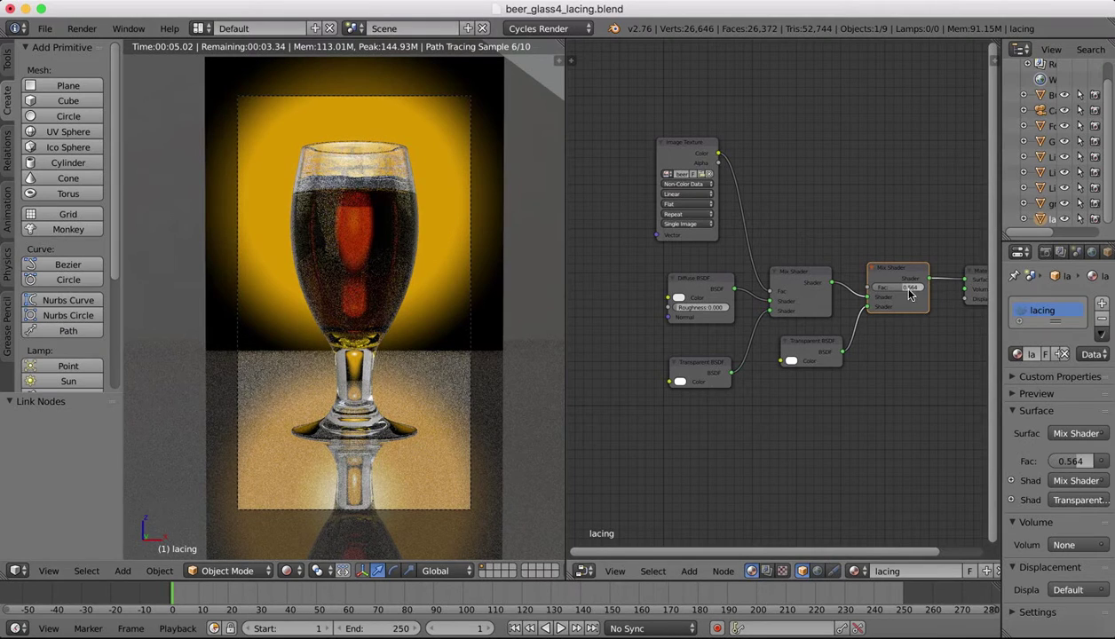
pyautogui.moveTo(907, 293); pyautogui.dragTo(904, 293)
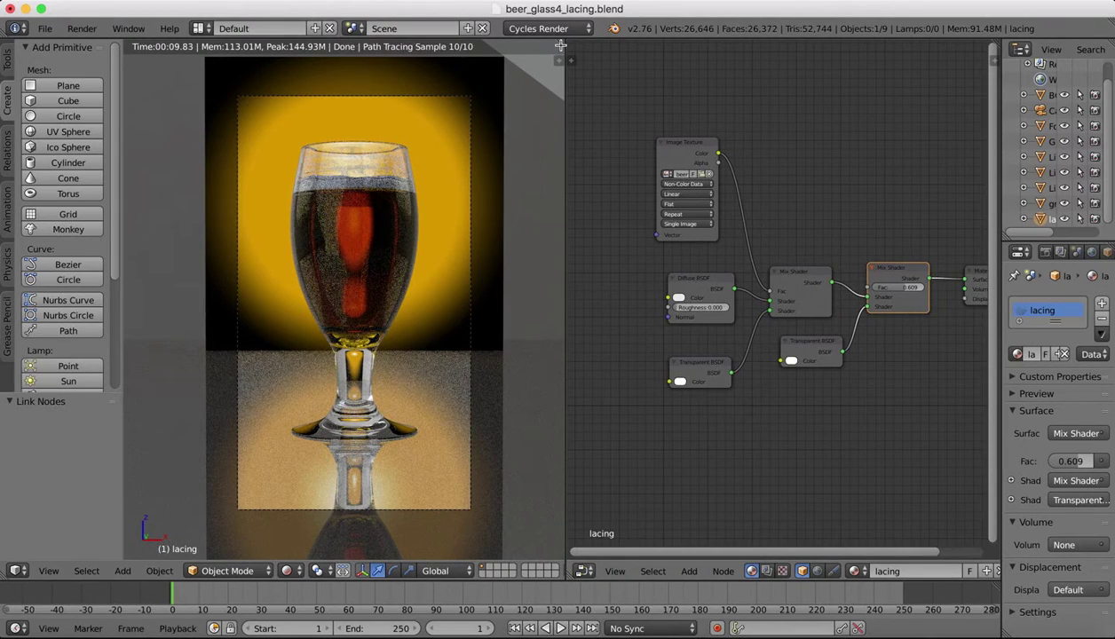
pyautogui.moveTo(602, 44); pyautogui.dragTo(852, 93)
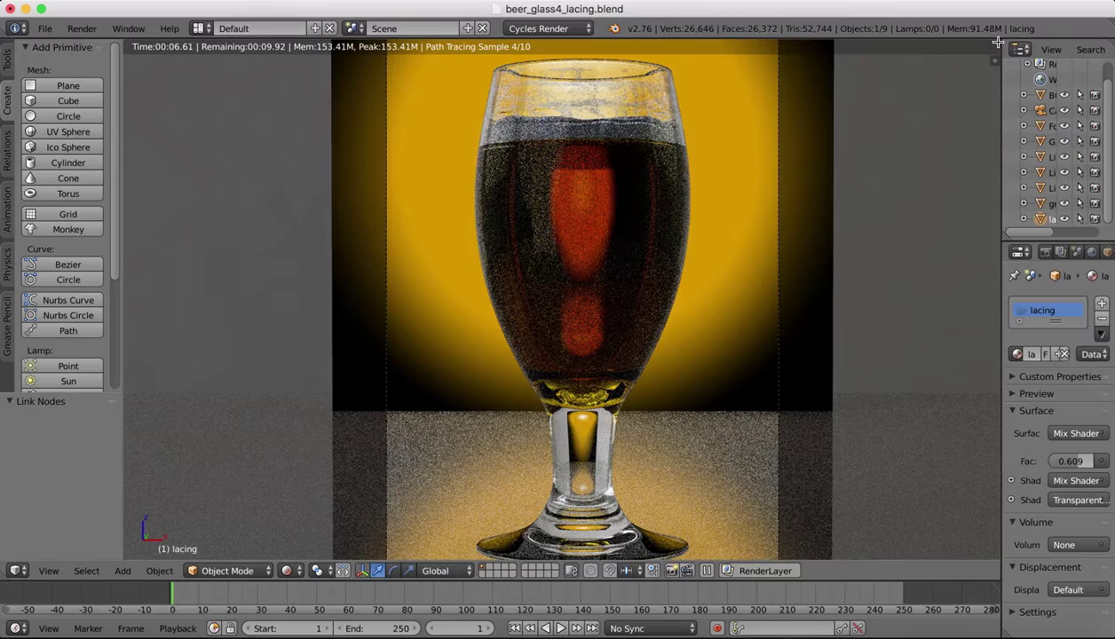
# Step: Split off a UV/Image Editor showing beer-lacing2.png and widen the properties column
pyautogui.moveTo(984, 42); pyautogui.dragTo(641, 53)
pyautogui.click(661, 570)
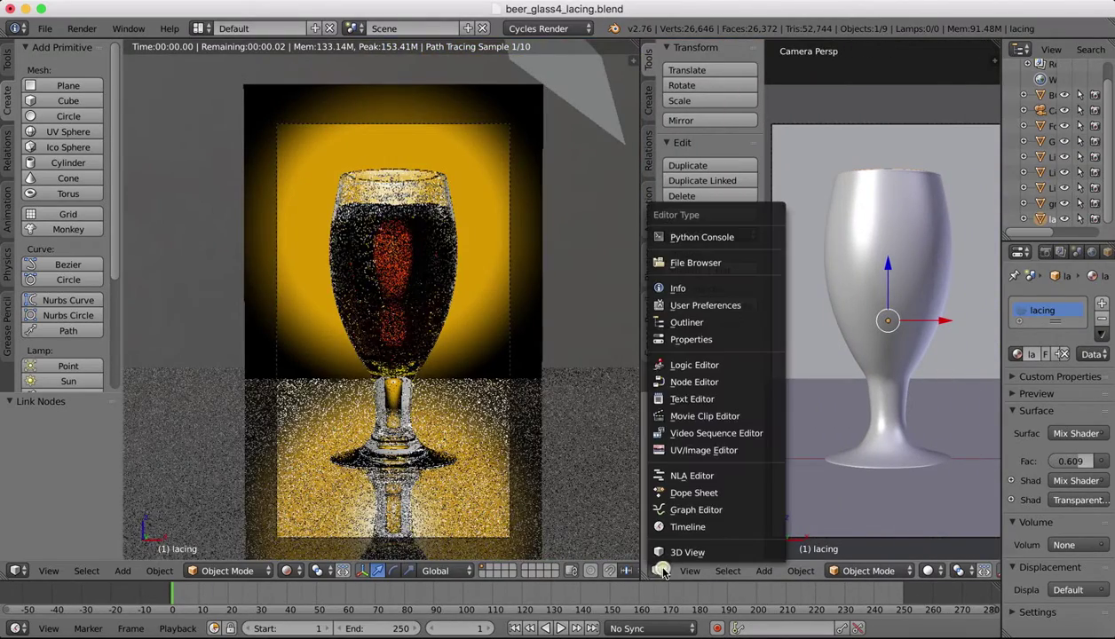
pyautogui.click(687, 451)
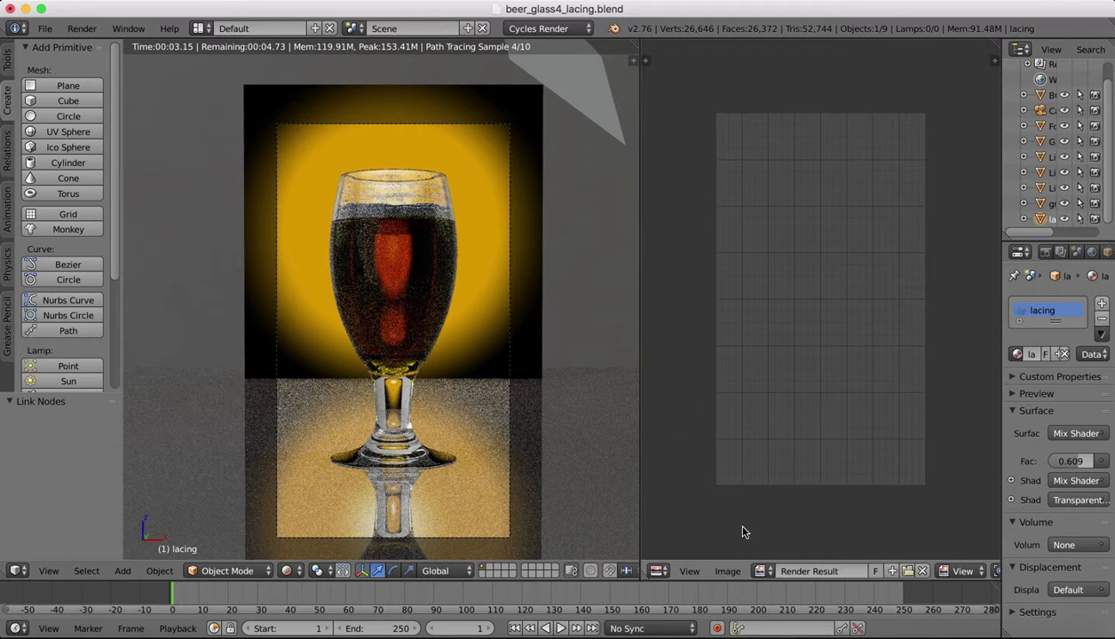
pyautogui.click(761, 570)
pyautogui.click(801, 427)
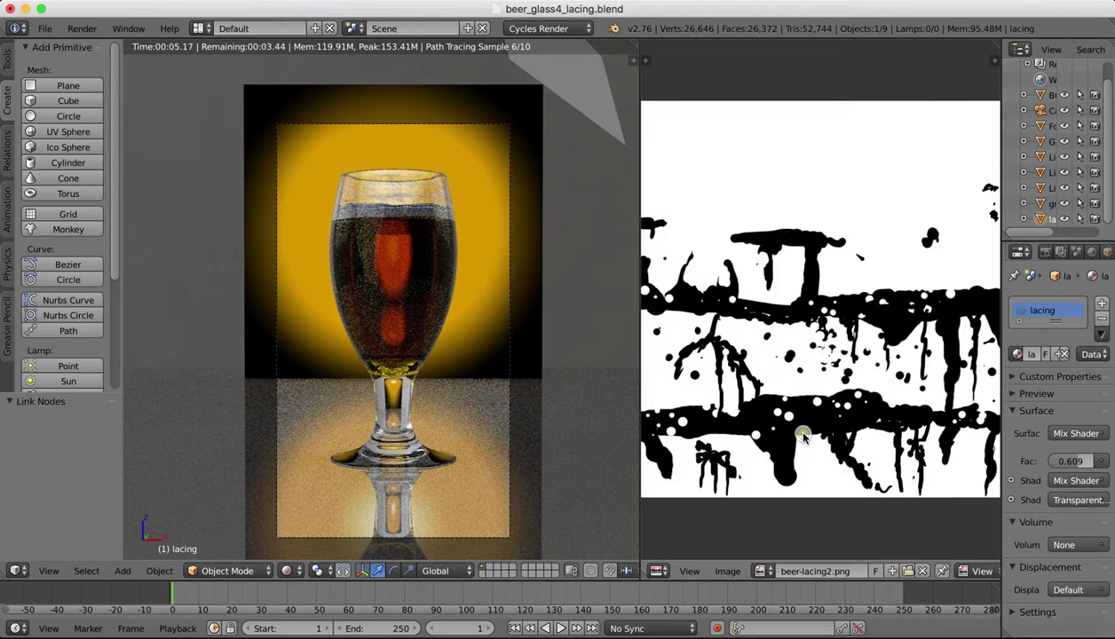
pyautogui.scroll(-5, 852, 317)
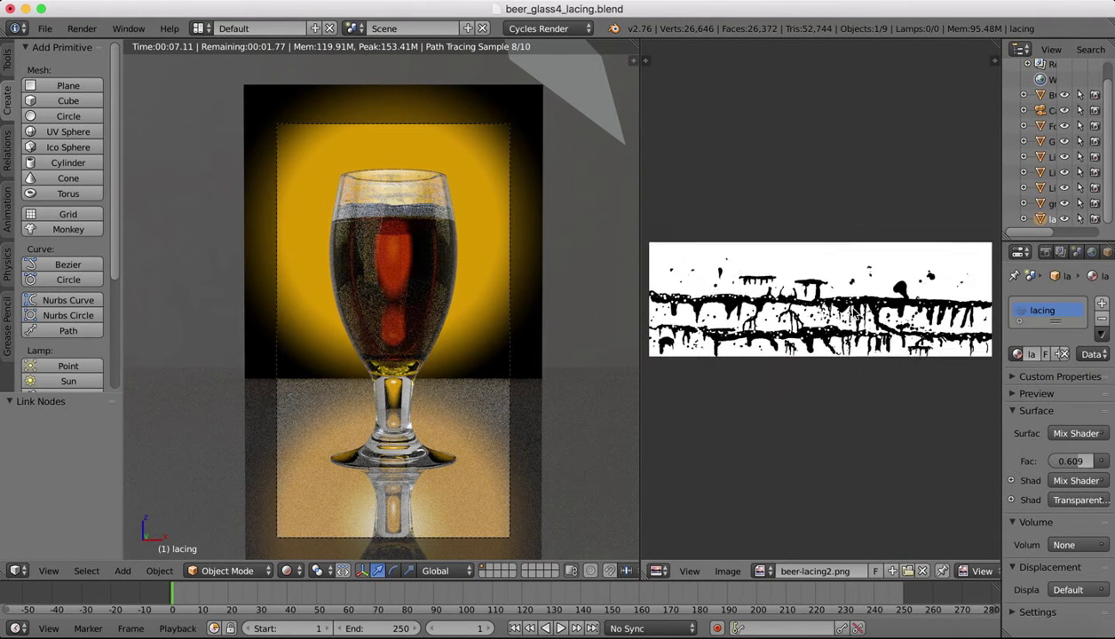
pyautogui.scroll(-1, 854, 312)
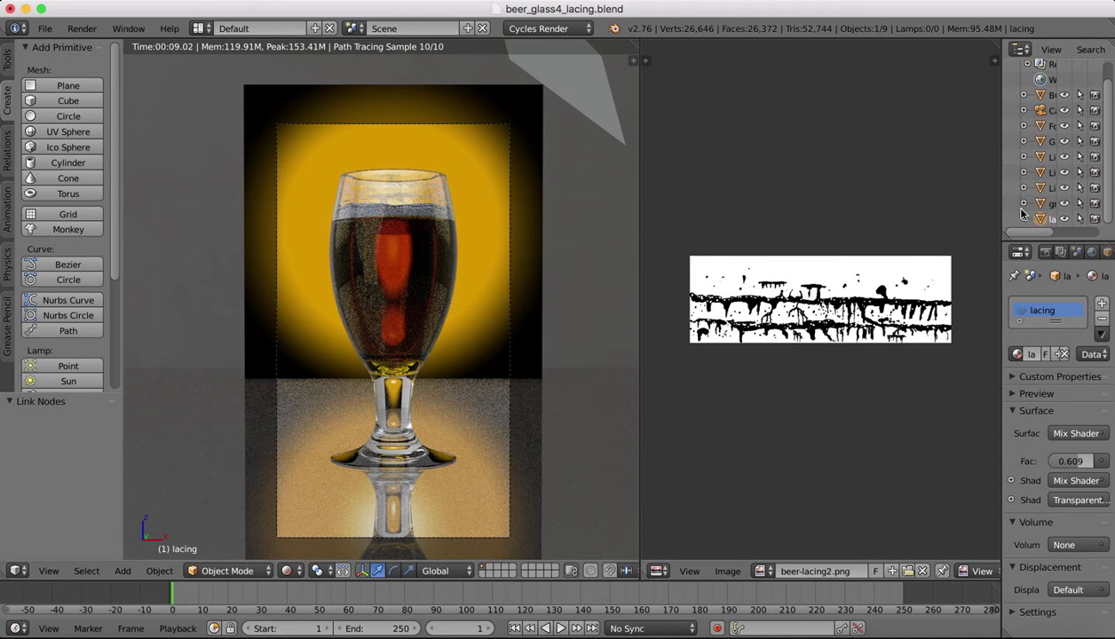
pyautogui.moveTo(1002, 181); pyautogui.dragTo(935, 182)
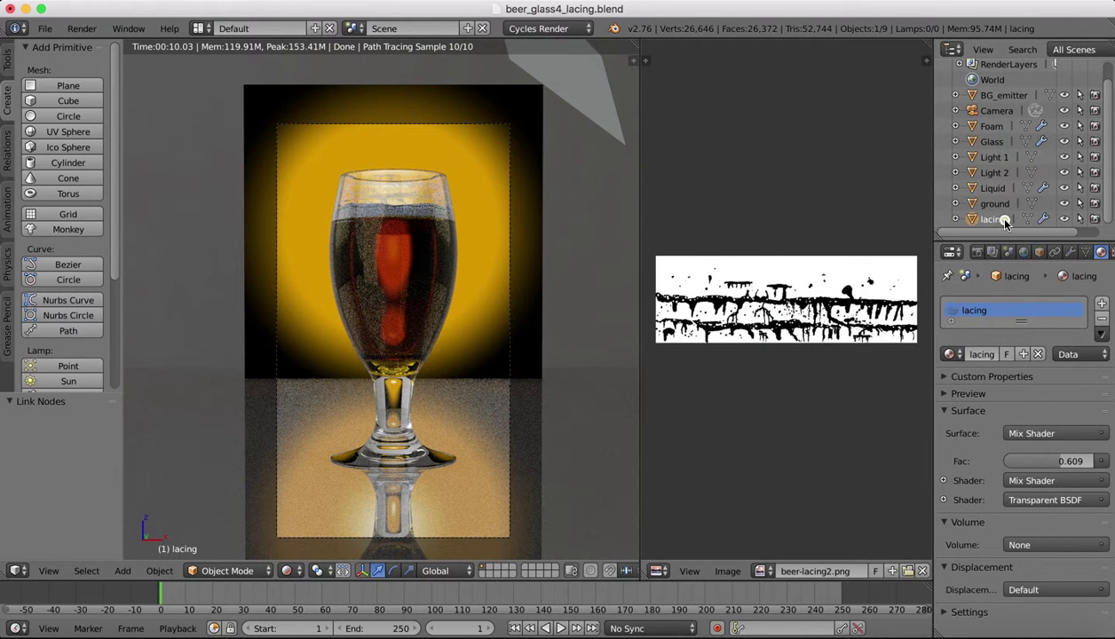
# Step: Enter Edit Mode on the lacing object and shift its UVs by -0.285
pyautogui.press('Tab')
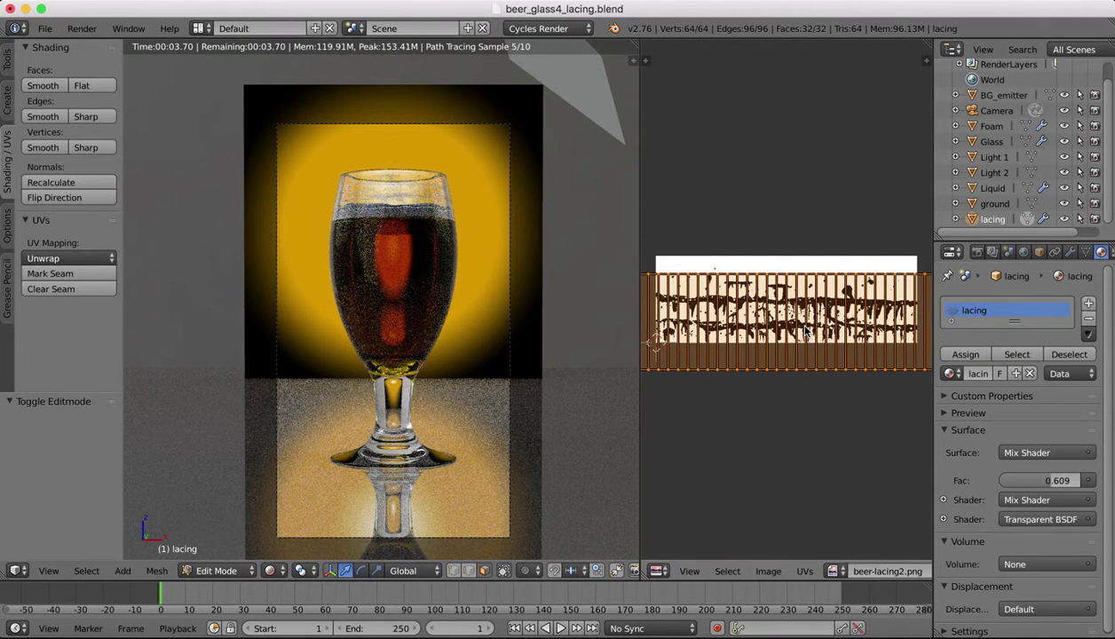
pyautogui.press('g')
pyautogui.press('z')
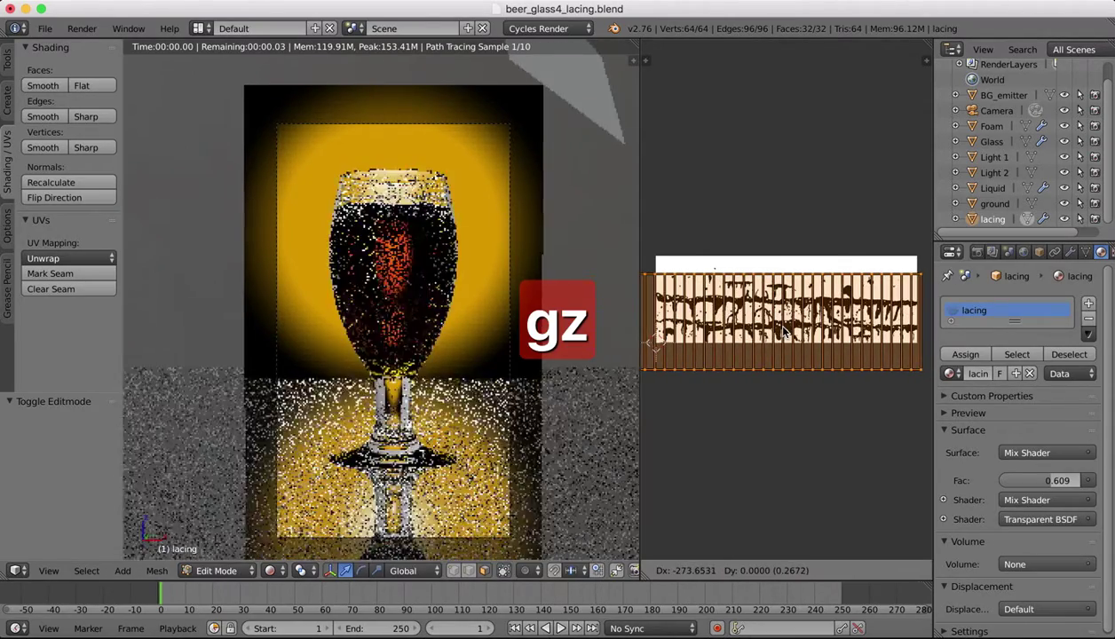
pyautogui.click(781, 329)
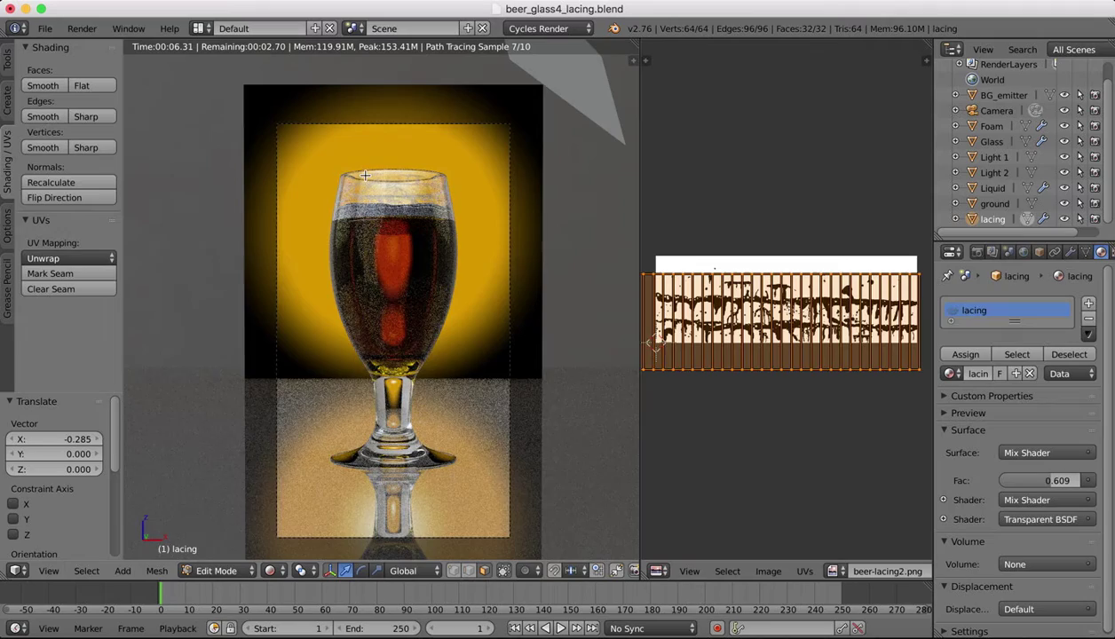
pyautogui.scroll(2, 365, 172)
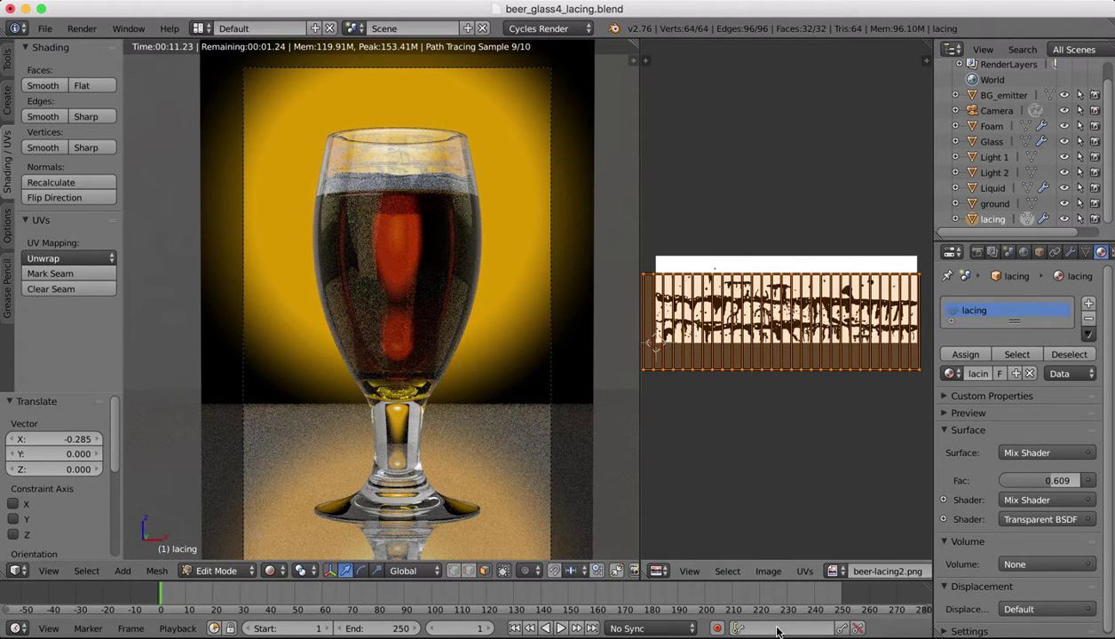
pyautogui.click(768, 570)
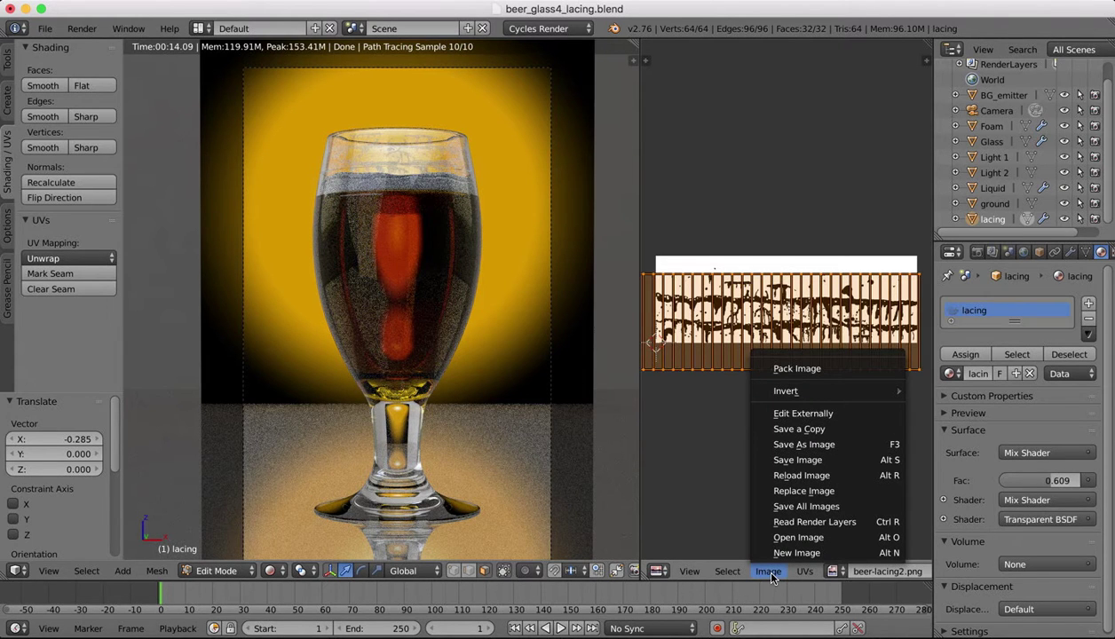
# Step: Select all lacing UVs, scale them vertically to 1.102, and move them down 0.080
pyautogui.rightClick(707, 485)
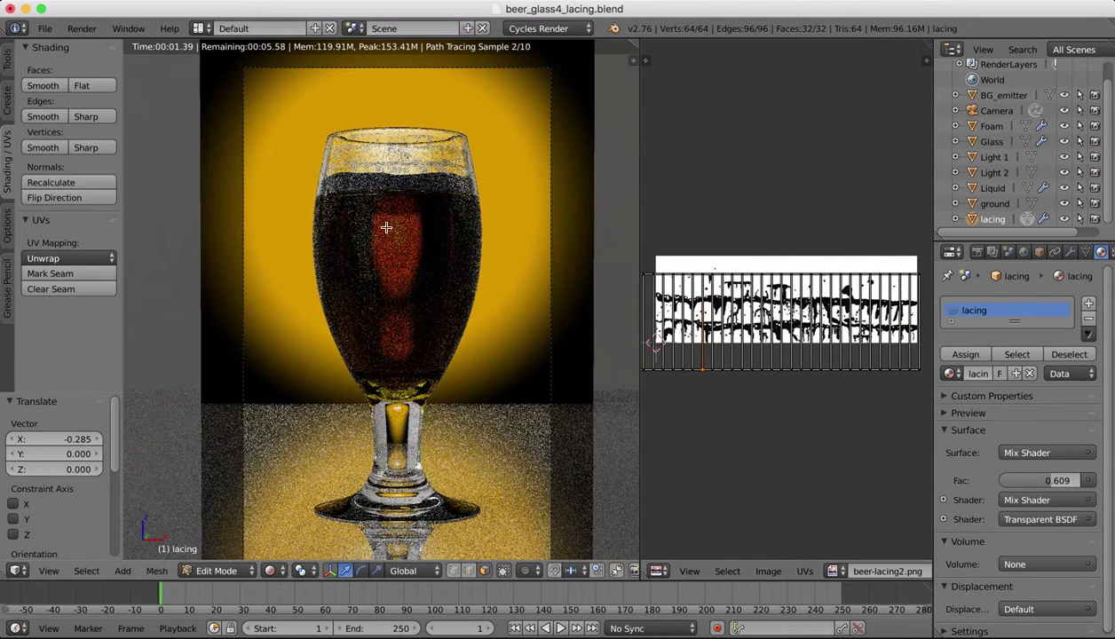
pyautogui.press('a')
pyautogui.press('a')
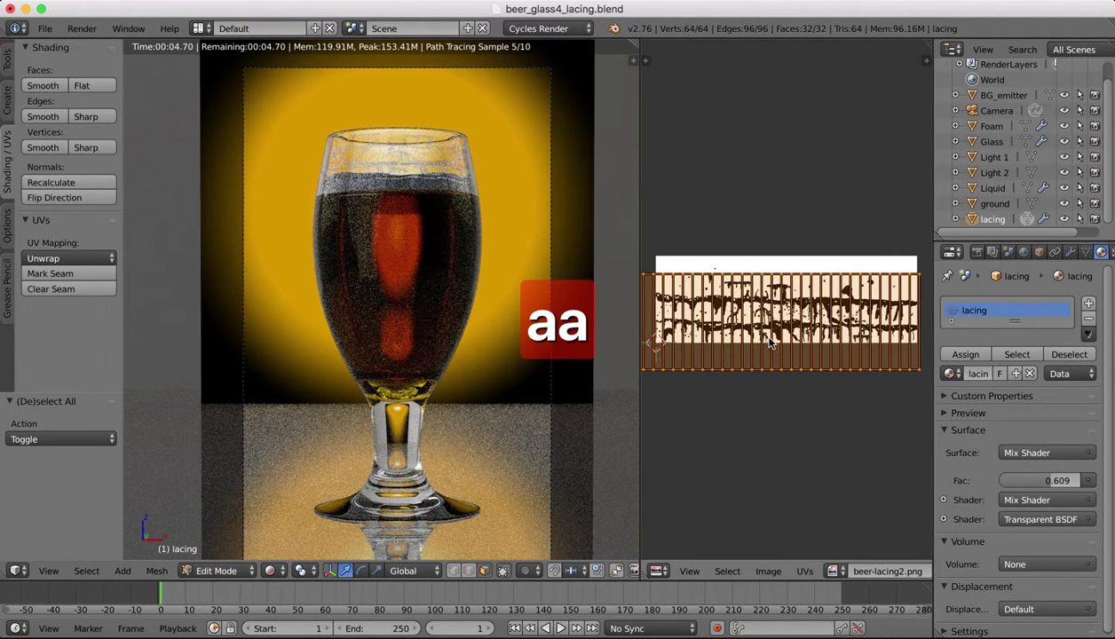
pyautogui.press('s')
pyautogui.press('y')
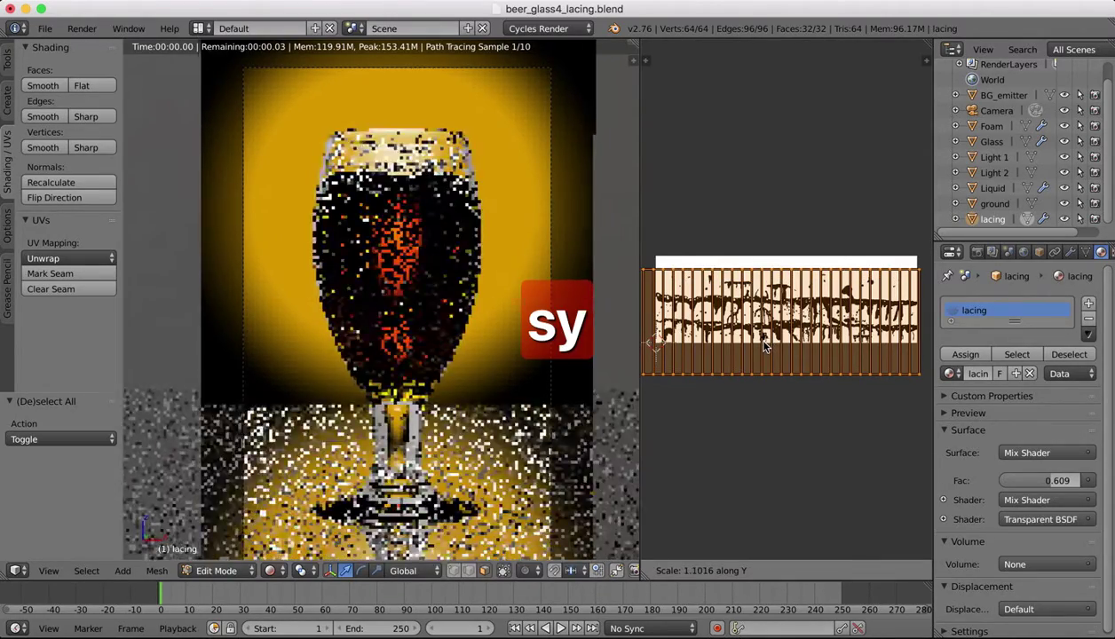
pyautogui.click(765, 346)
pyautogui.press('g')
pyautogui.press('y')
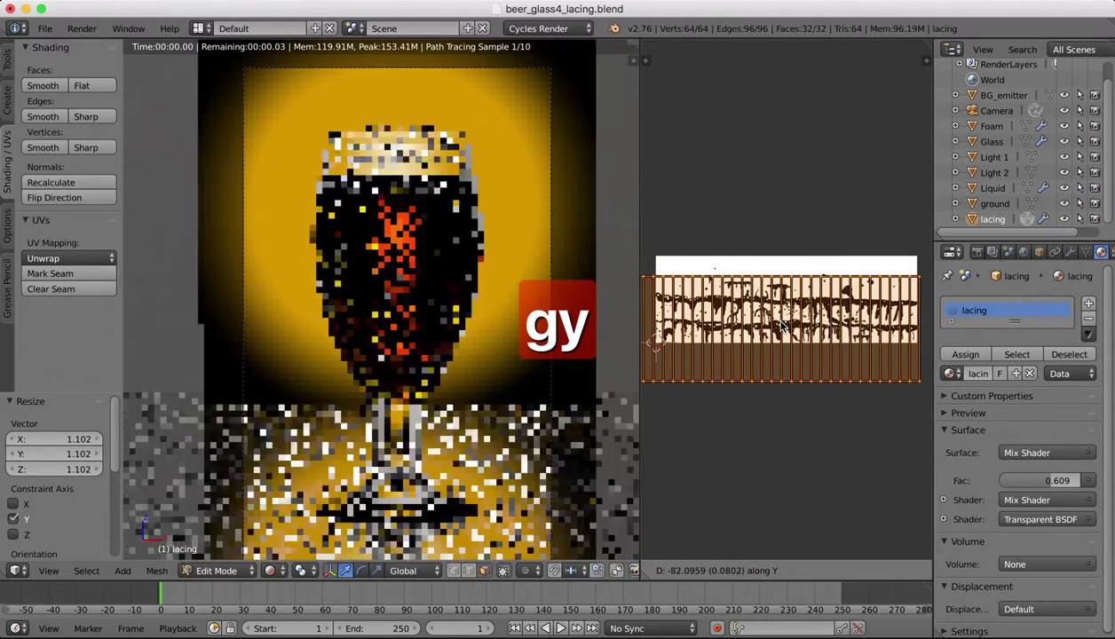
pyautogui.click(781, 327)
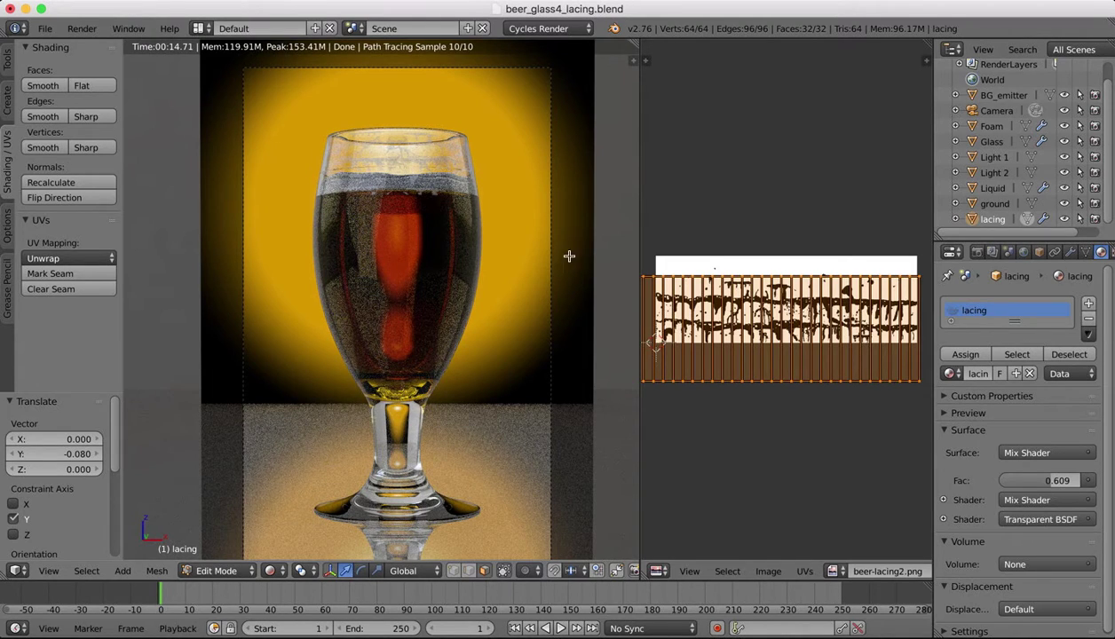
# Step: Try a small downward then an upward vertical shift of the lacing UVs
pyautogui.press('g')
pyautogui.press('y')
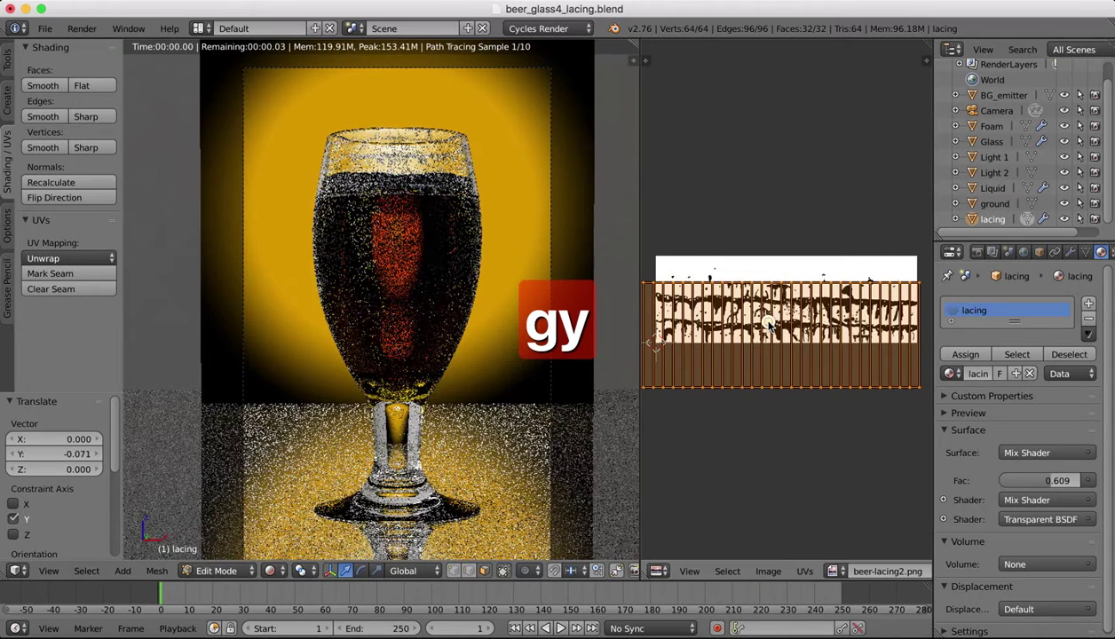
pyautogui.click(754, 314)
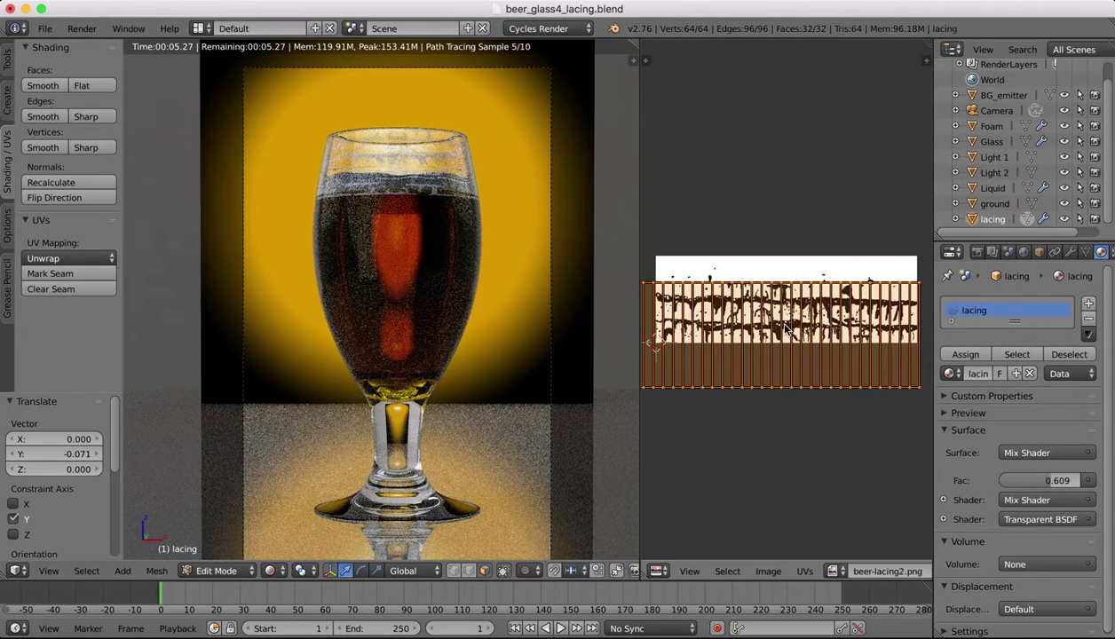
pyautogui.press('g')
pyautogui.press('y')
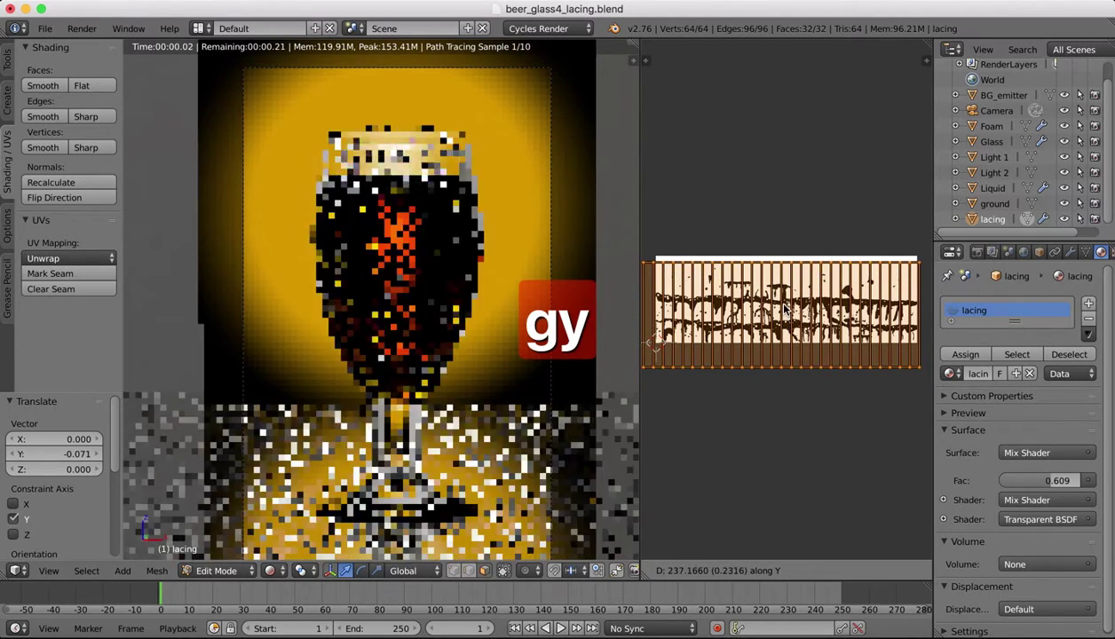
pyautogui.click(768, 296)
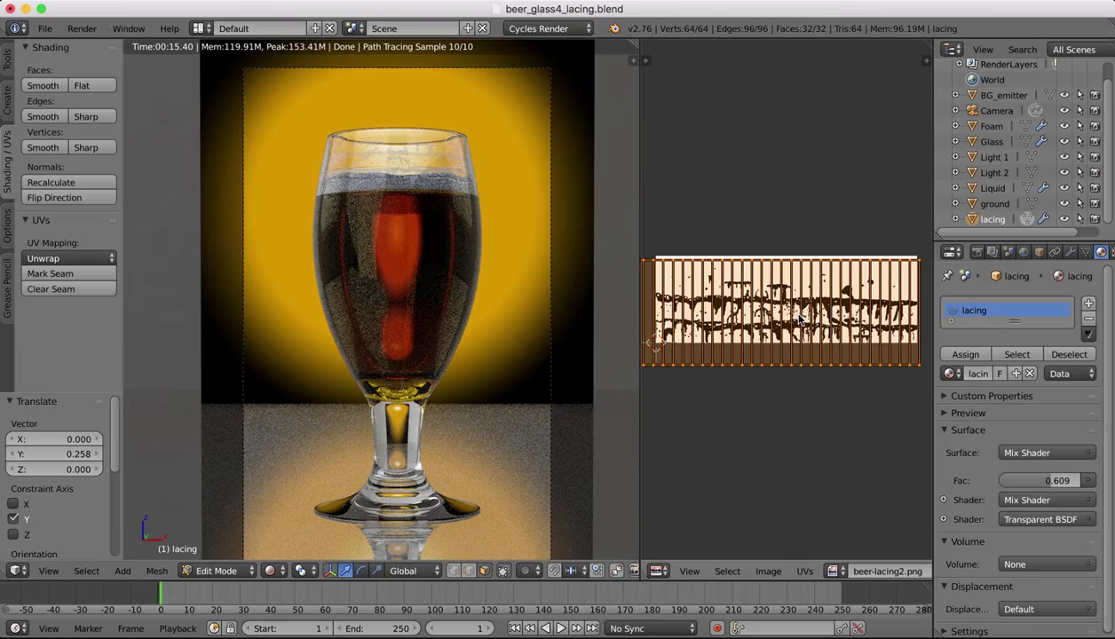
# Step: Move the lacing UVs to a Y offset of 0.134 and close the image editor area
pyautogui.press('g')
pyautogui.press('y')
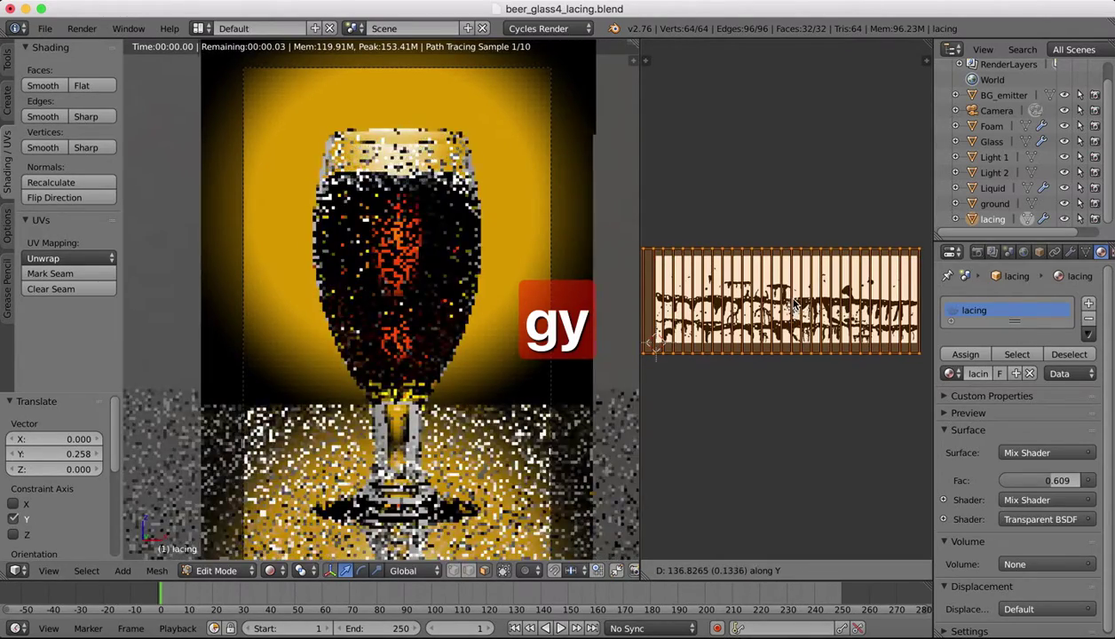
pyautogui.click(779, 296)
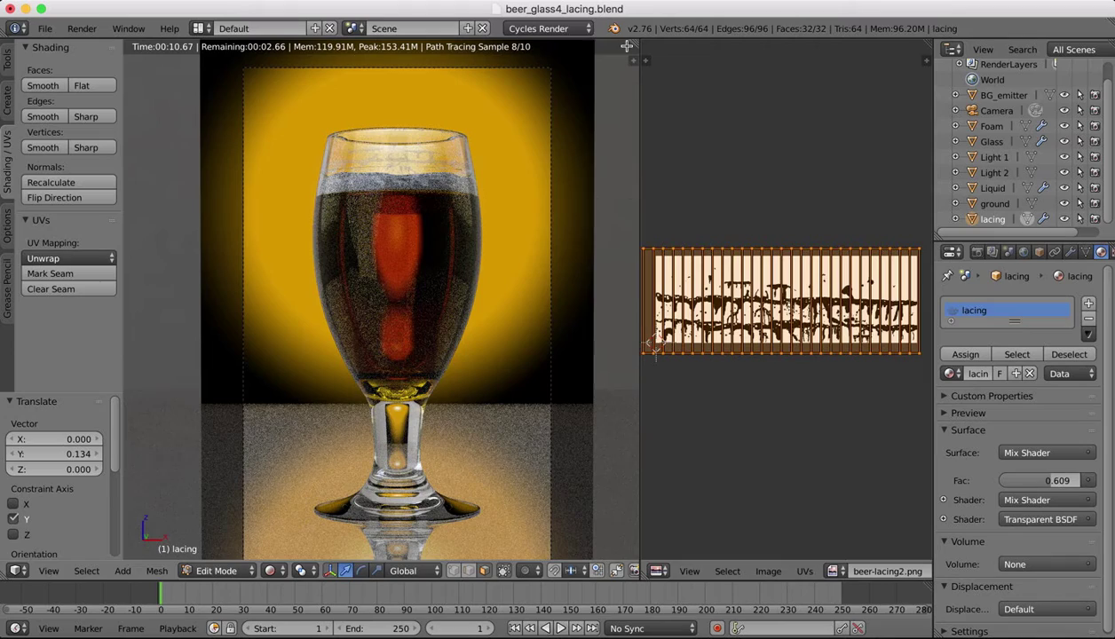
pyautogui.moveTo(634, 42); pyautogui.dragTo(804, 59)
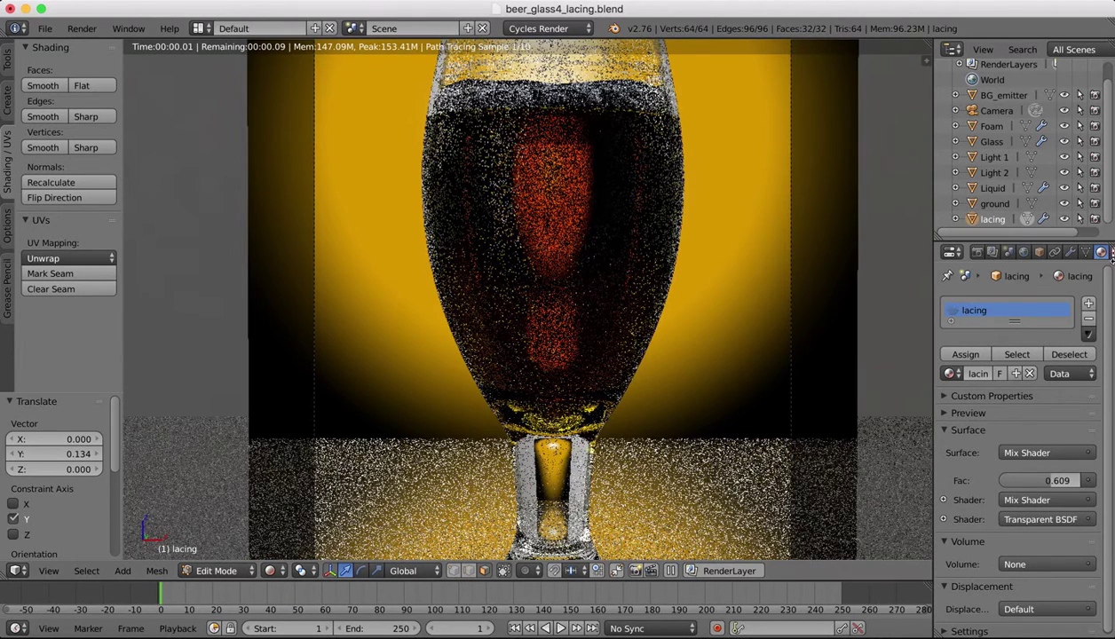
# Step: Apply the Final sampling preset in Render properties, giving 24 render and 12 preview samples
pyautogui.click(974, 253)
pyautogui.scroll(-5, 1015, 414)
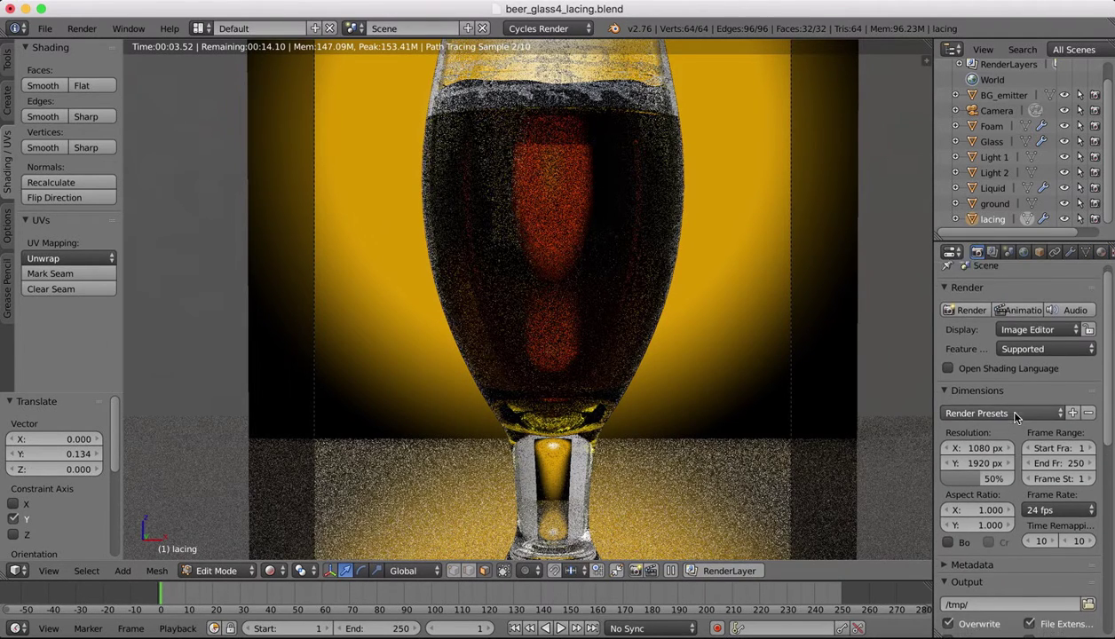
pyautogui.scroll(-10, 1017, 417)
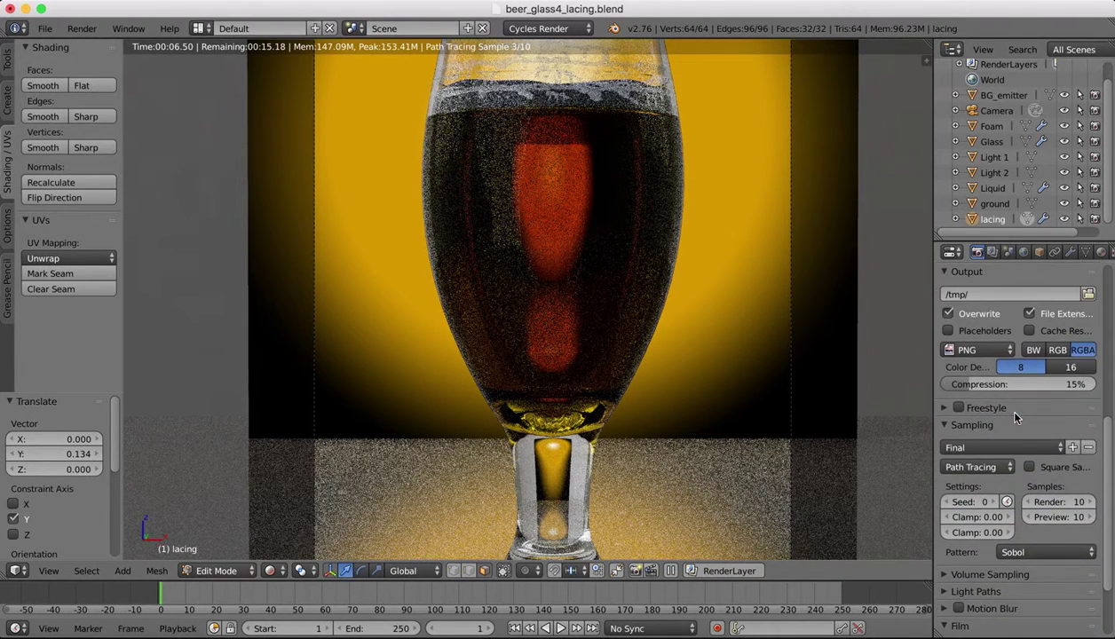
pyautogui.click(965, 447)
pyautogui.click(966, 465)
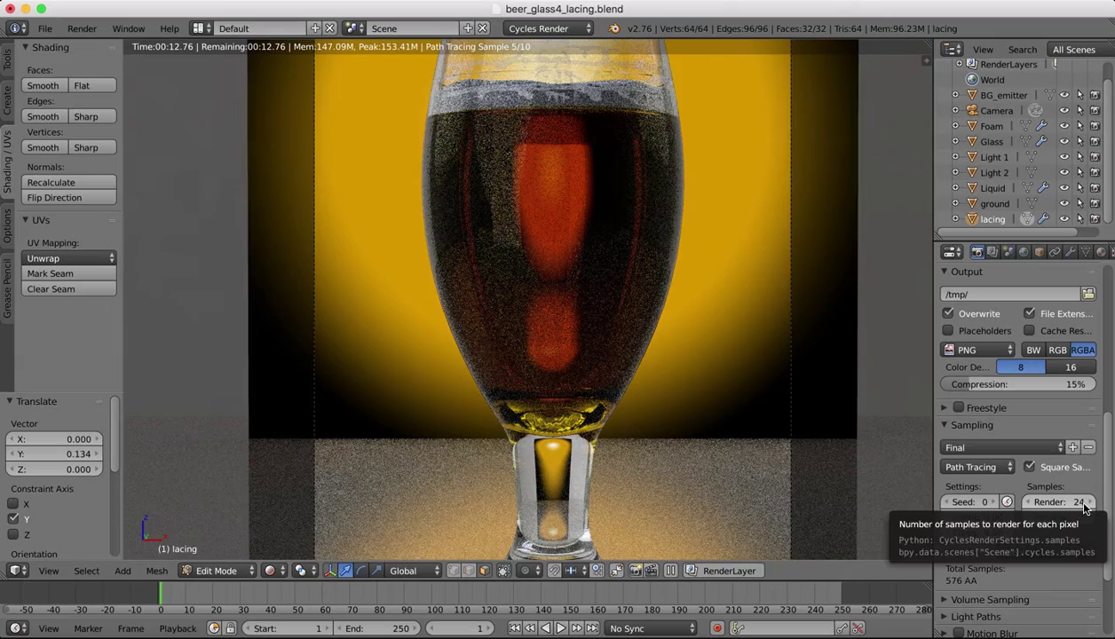
pyautogui.scroll(-1, 642, 293)
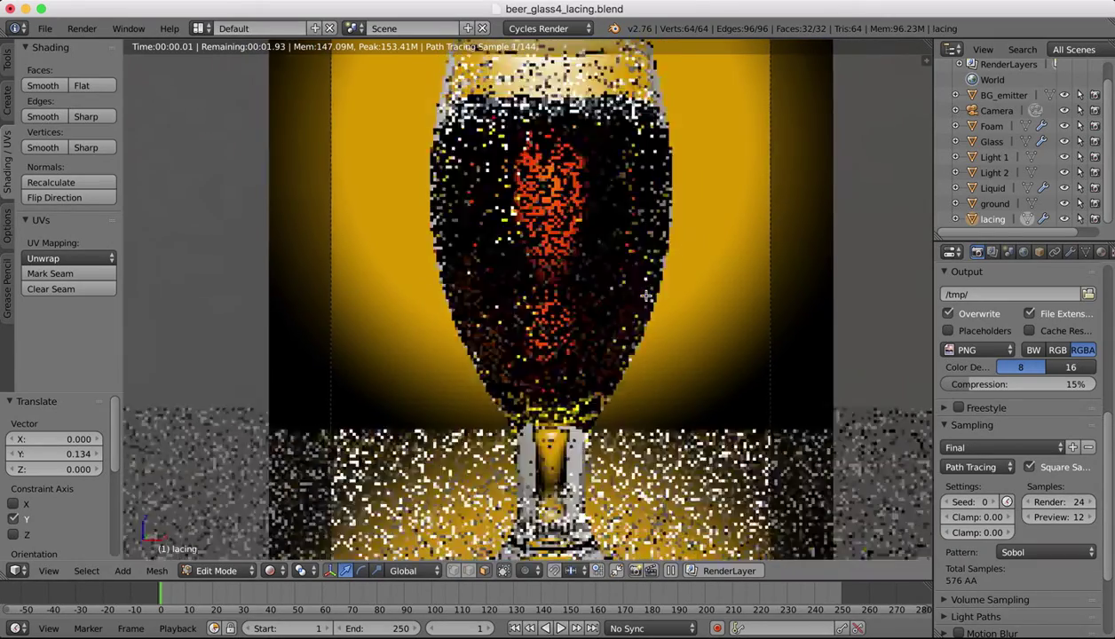
pyautogui.scroll(-1, 645, 296)
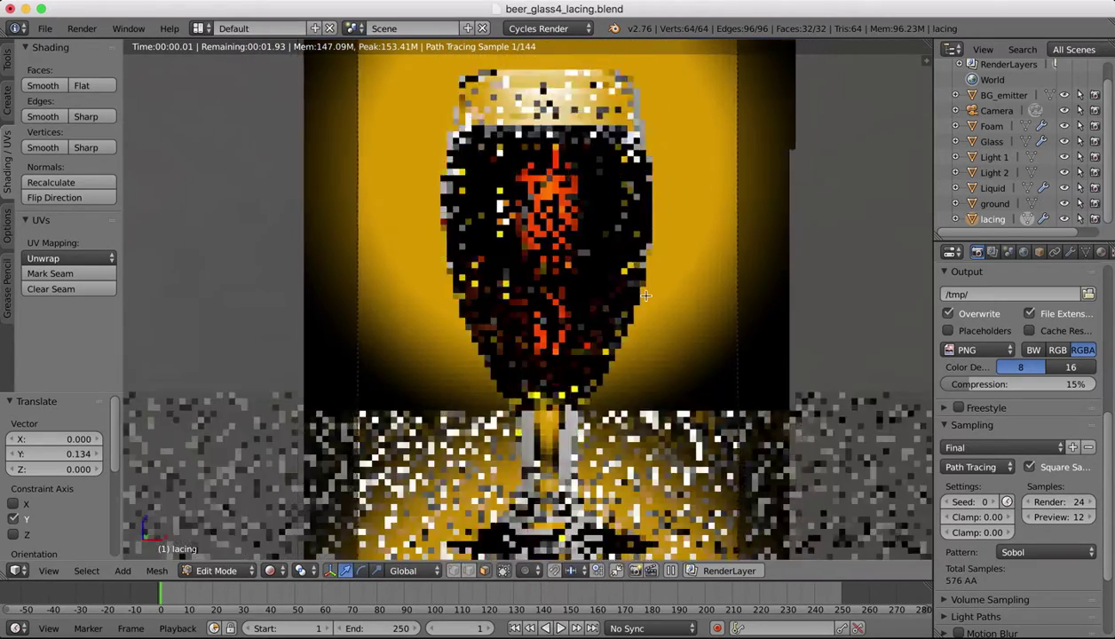
pyautogui.scroll(-5, 645, 296)
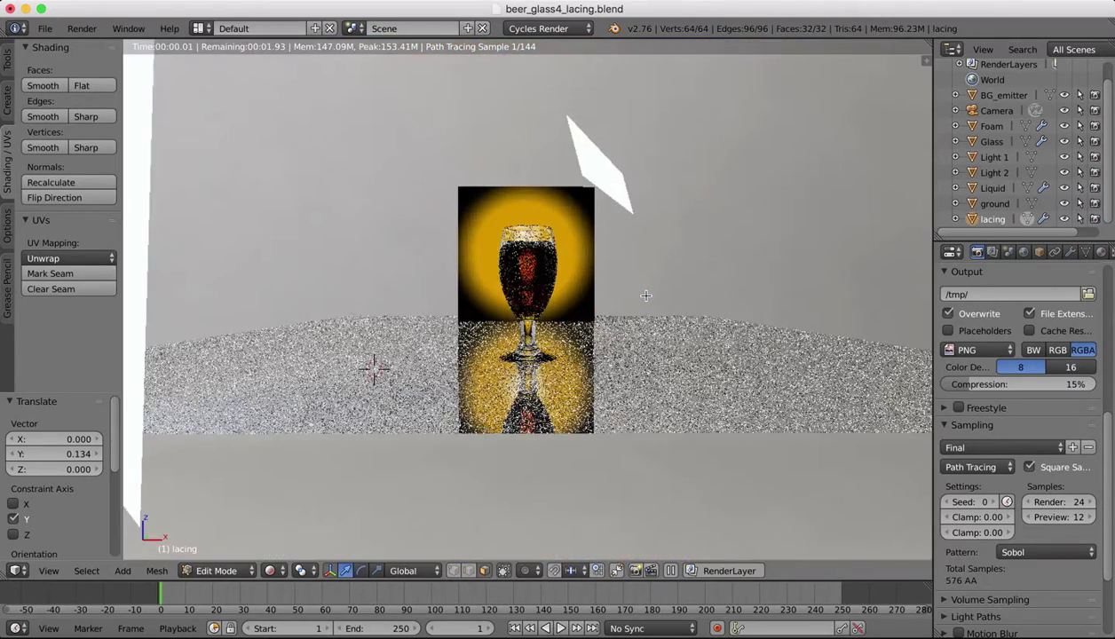
# Step: Switch the viewport to the scene camera view
pyautogui.click(49, 573)
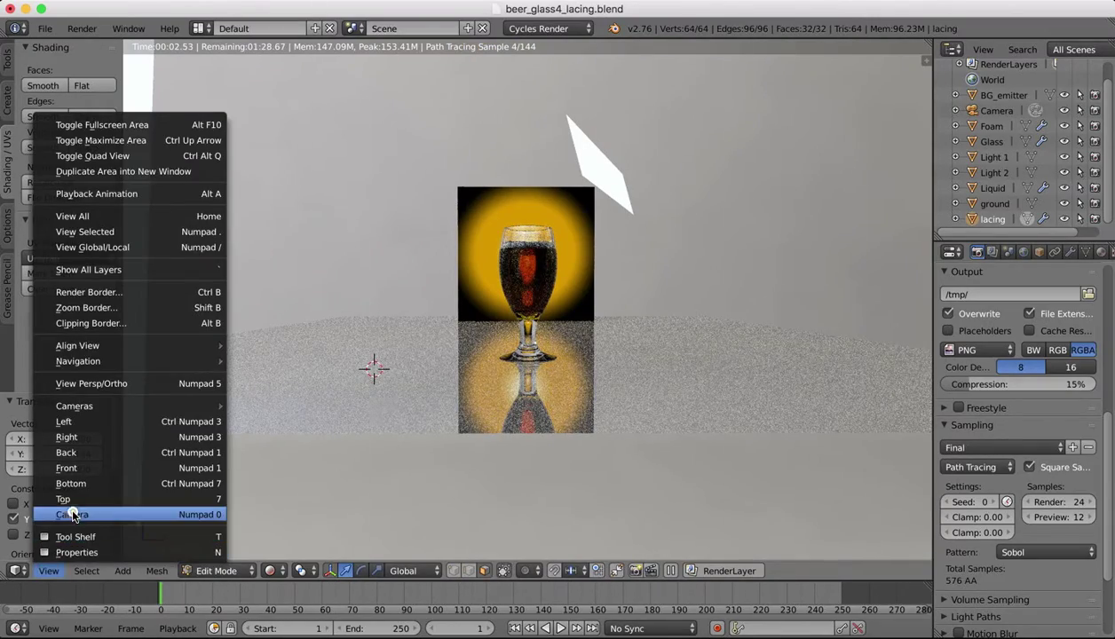
pyautogui.click(74, 504)
pyautogui.scroll(-2, 646, 296)
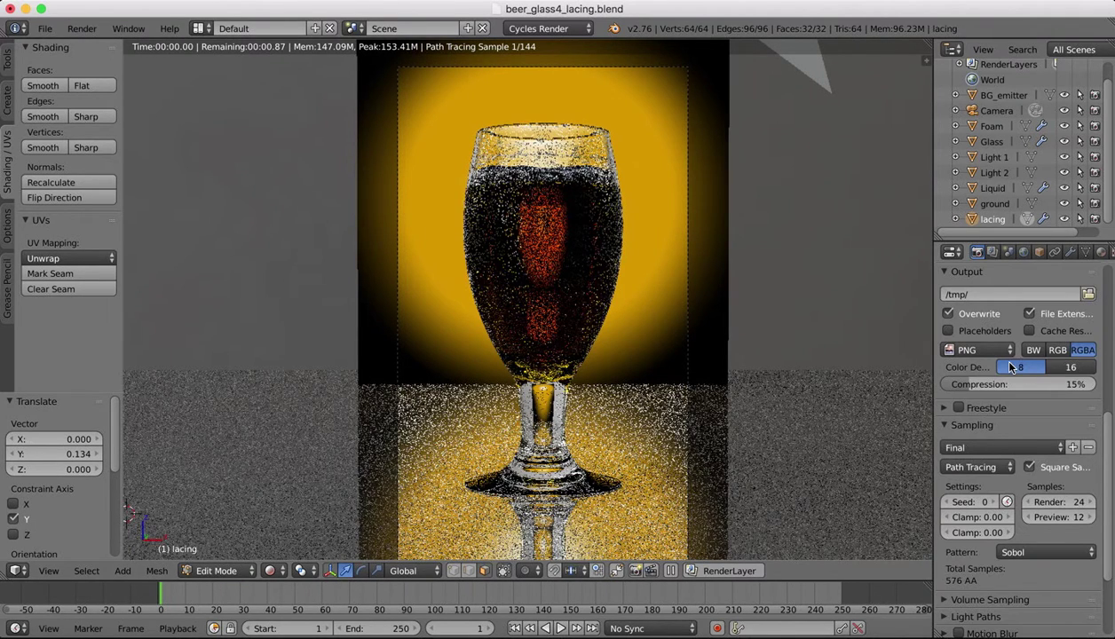
pyautogui.scroll(6, 1008, 363)
pyautogui.scroll(2, 1008, 366)
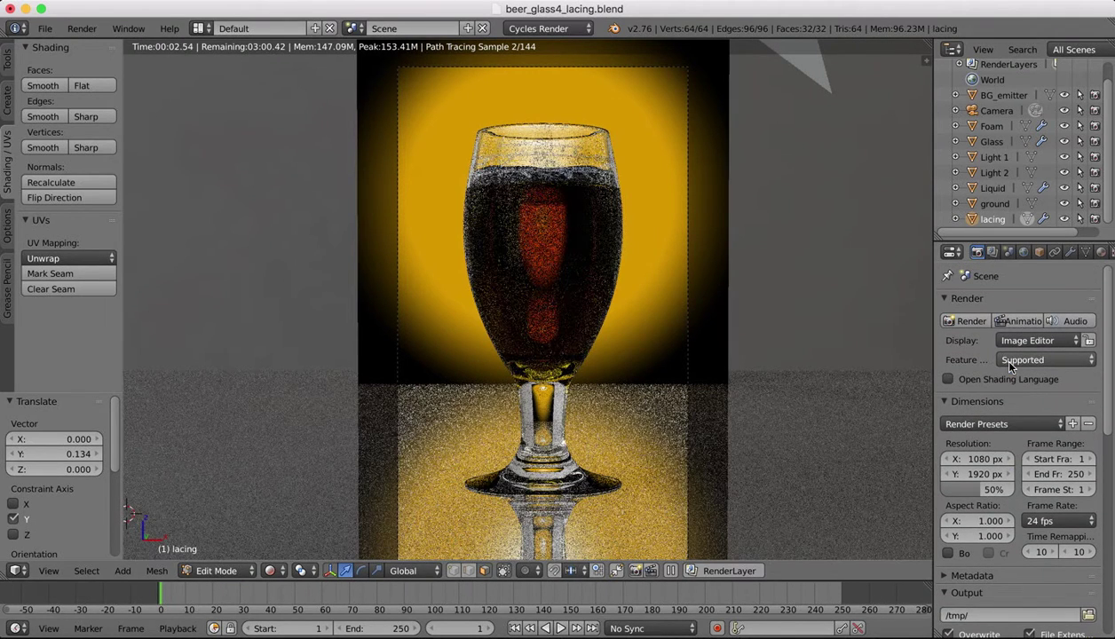
# Step: Render the final Cycles image of the beer glass and inspect the Render Result
pyautogui.click(972, 323)
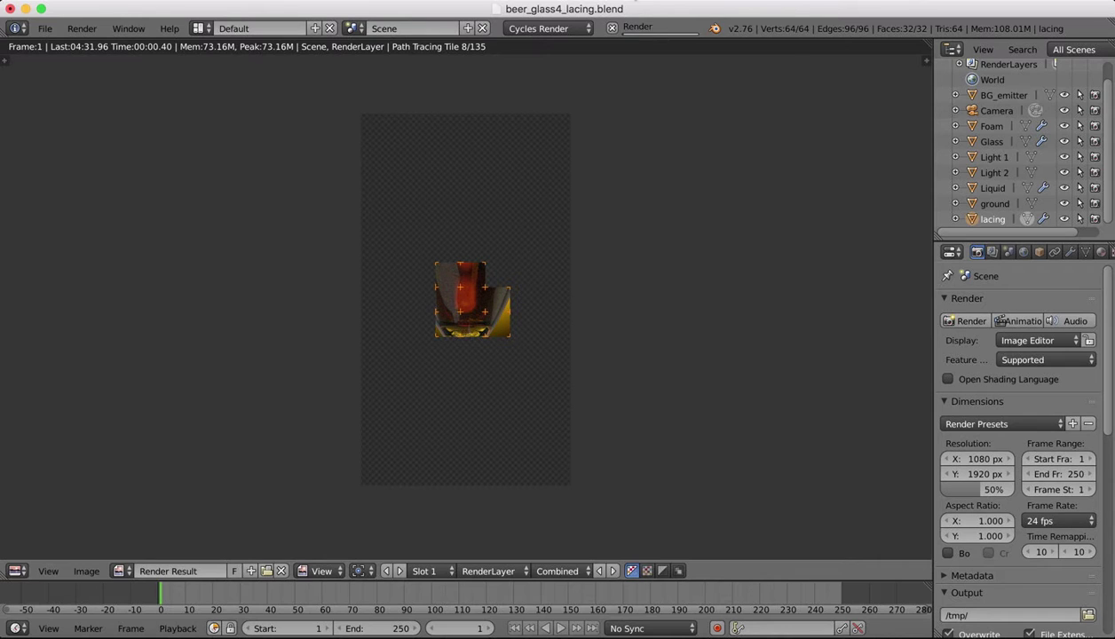
pyautogui.click(681, 23)
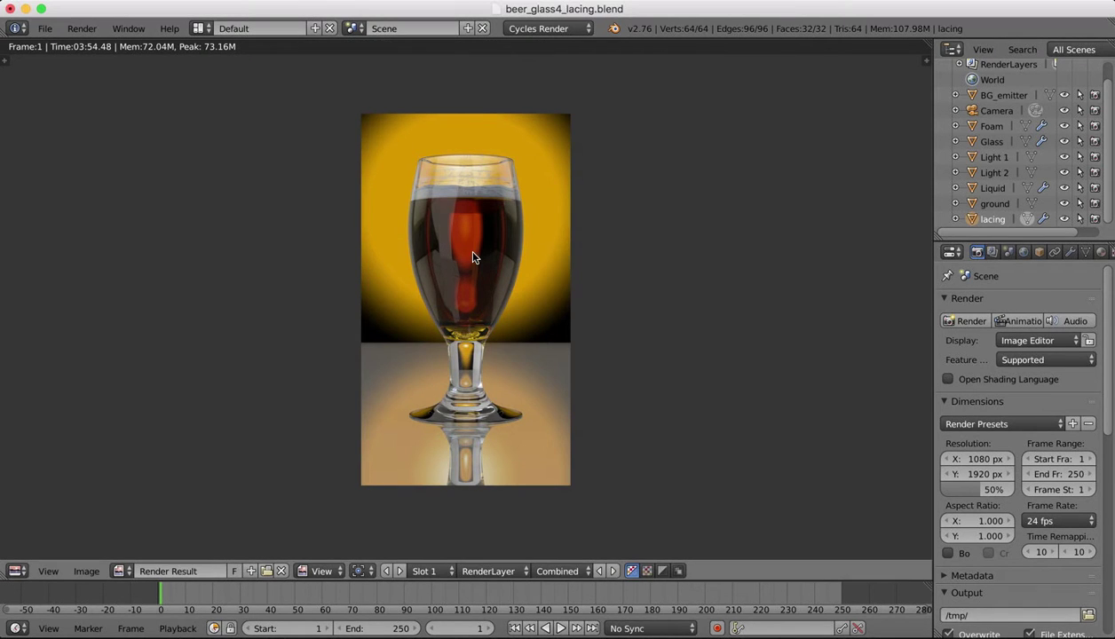
pyautogui.scroll(2, 470, 255)
pyautogui.scroll(1, 472, 257)
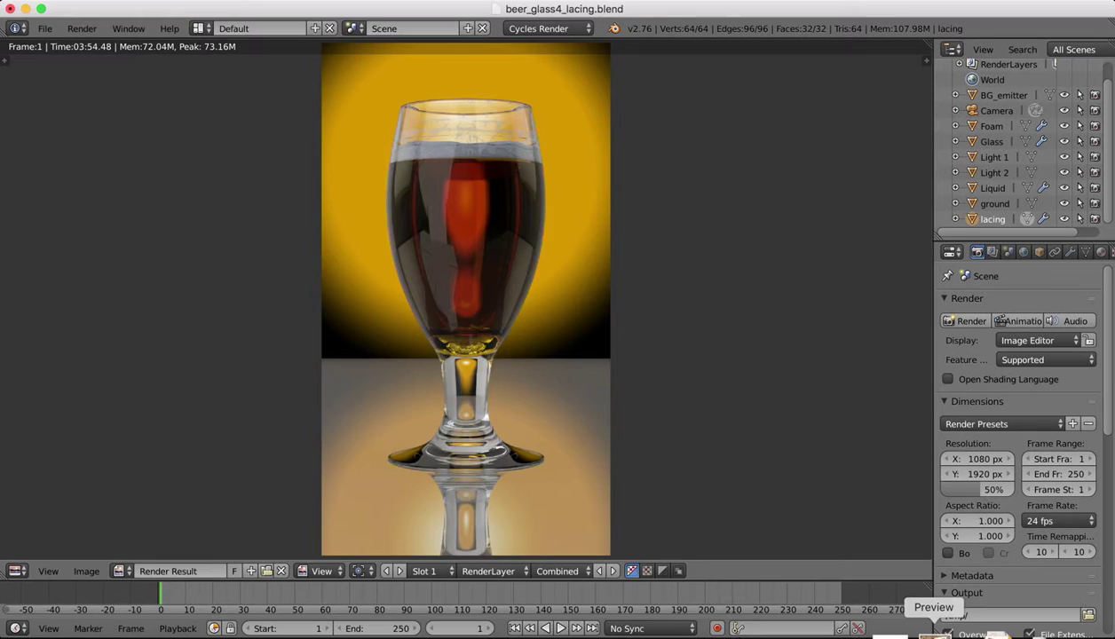
pyautogui.click(934, 632)
pyautogui.moveTo(372, 10); pyautogui.dragTo(727, 10)
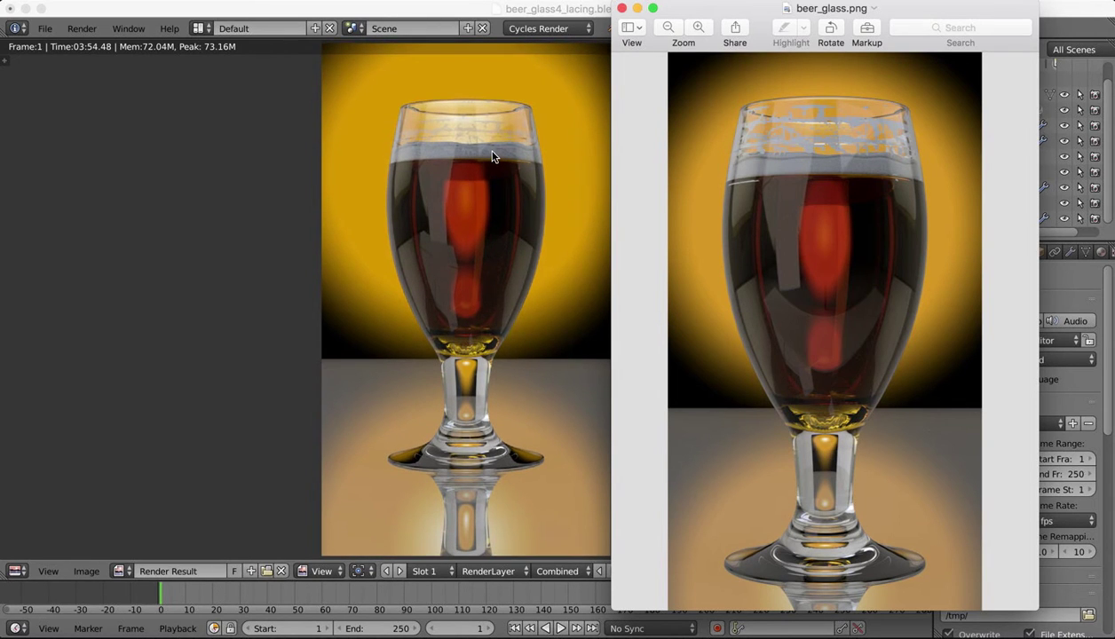
pyautogui.click(302, 168)
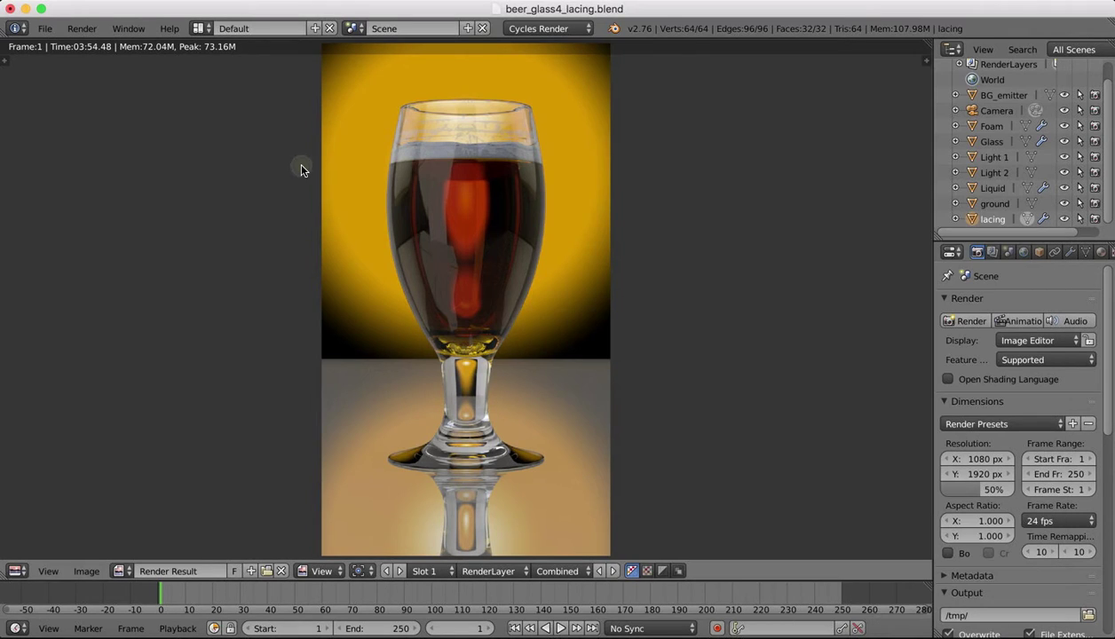